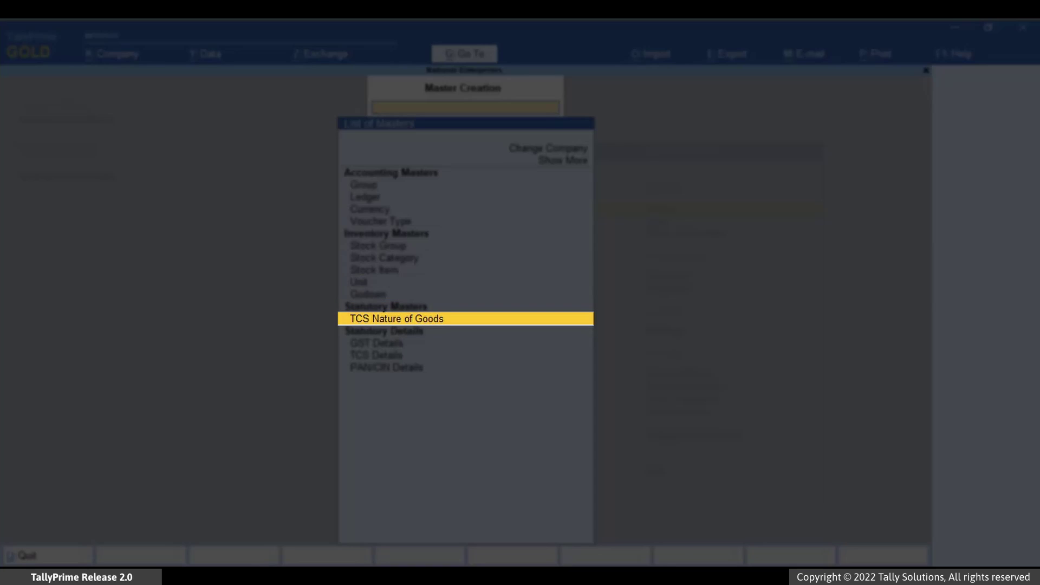
Name a new TCS nature of goods 'Consideration for Sale of Any Other Goods - Accrual' from the Helper list
key(Return)
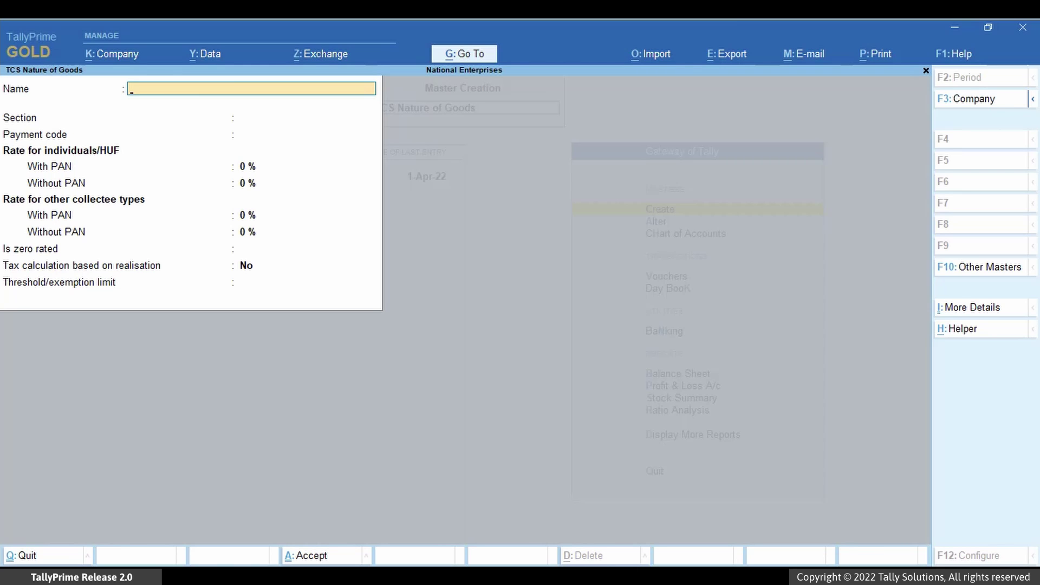
click(993, 327)
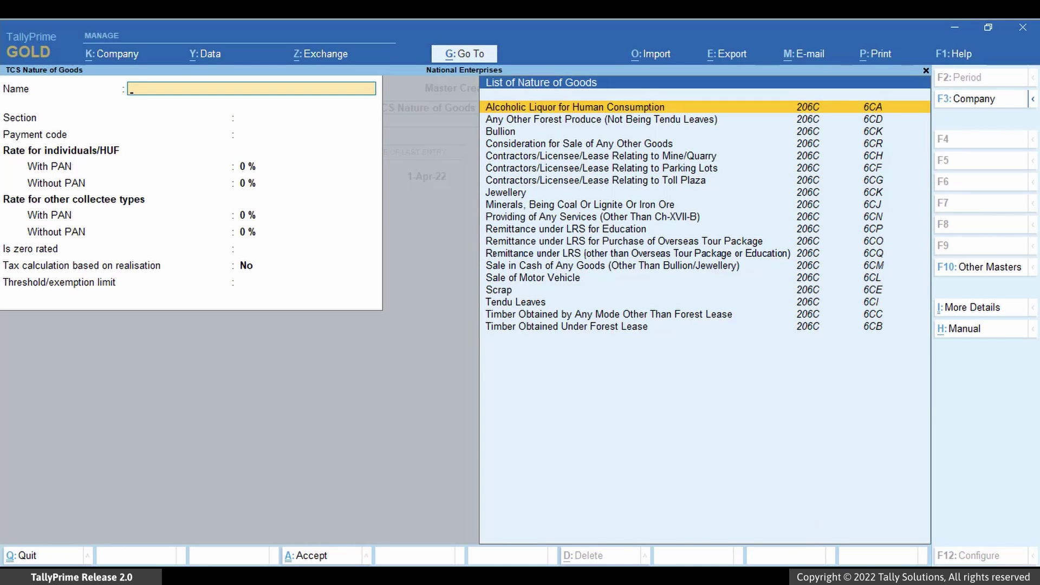
key(Down)
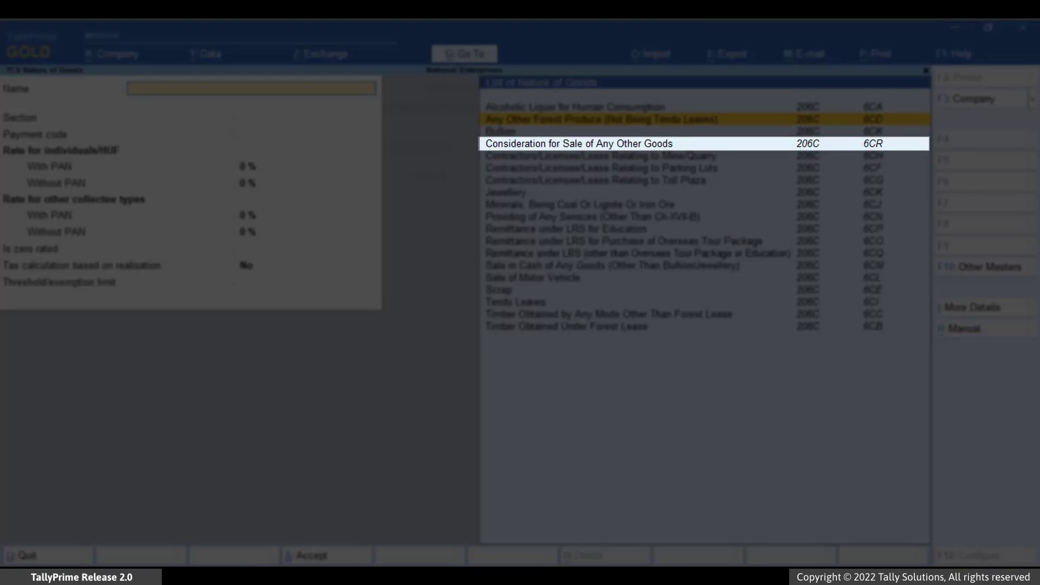
key(Down)
key(Down)
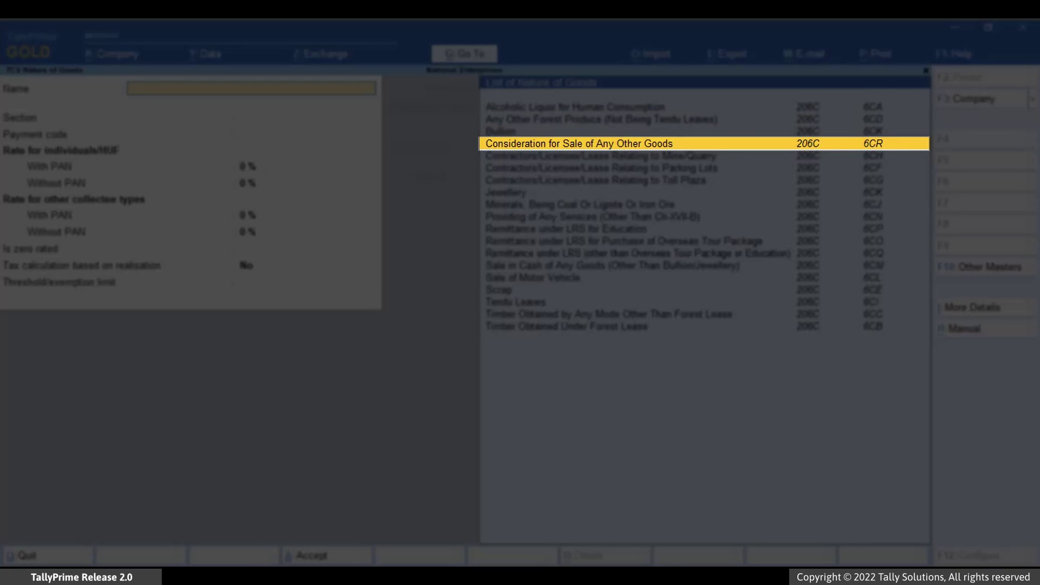
key(Return)
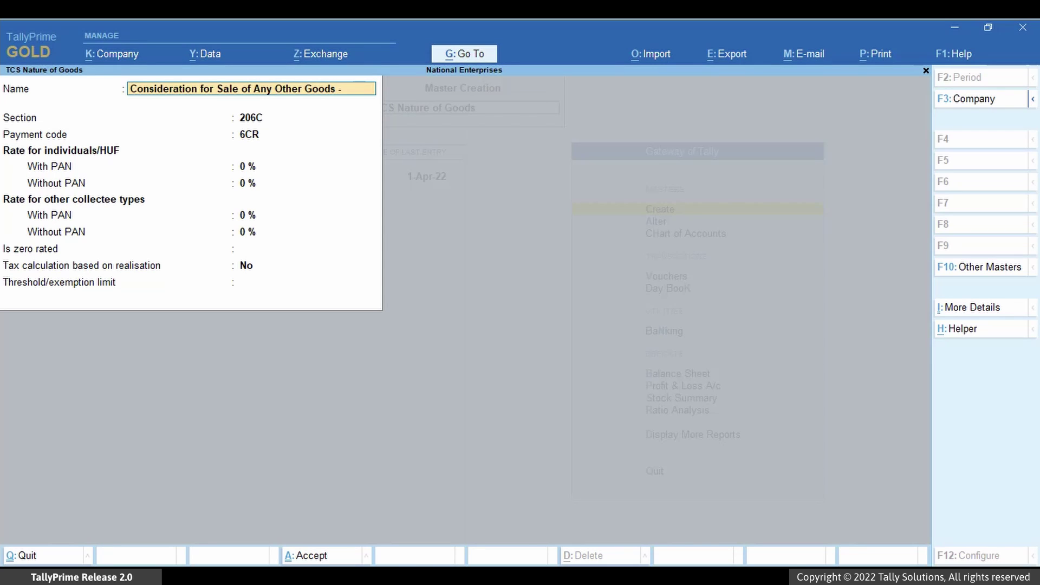
text(Accrual)
key(Return)
key(Return)
key(Return)
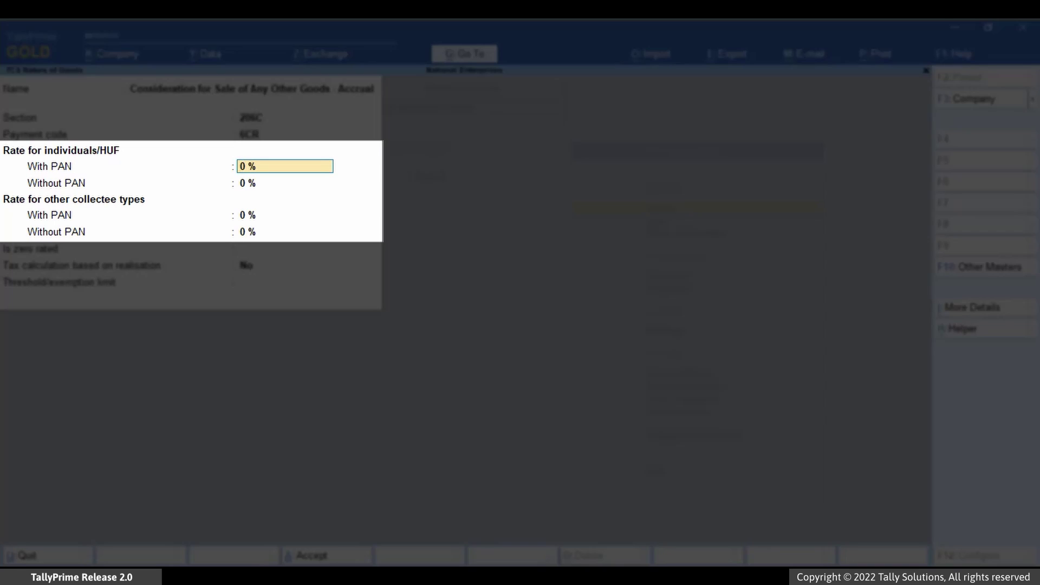
Set rates of 0.10% with PAN and 1% without PAN, keeping realisation-based calculation at No
text(0.10)
key(Return)
text(1)
key(Return)
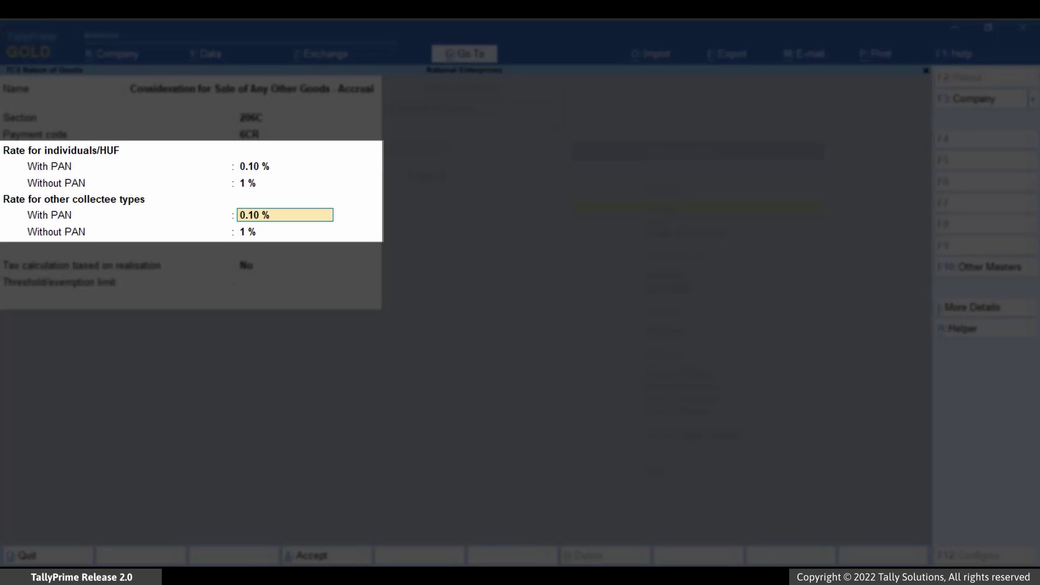
key(Return)
key(Return)
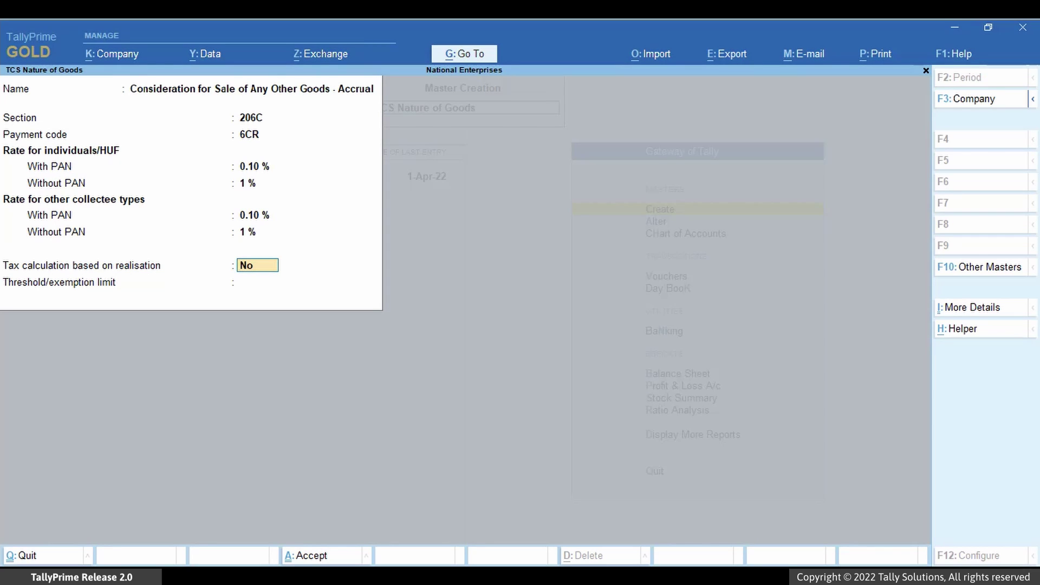
click(275, 282)
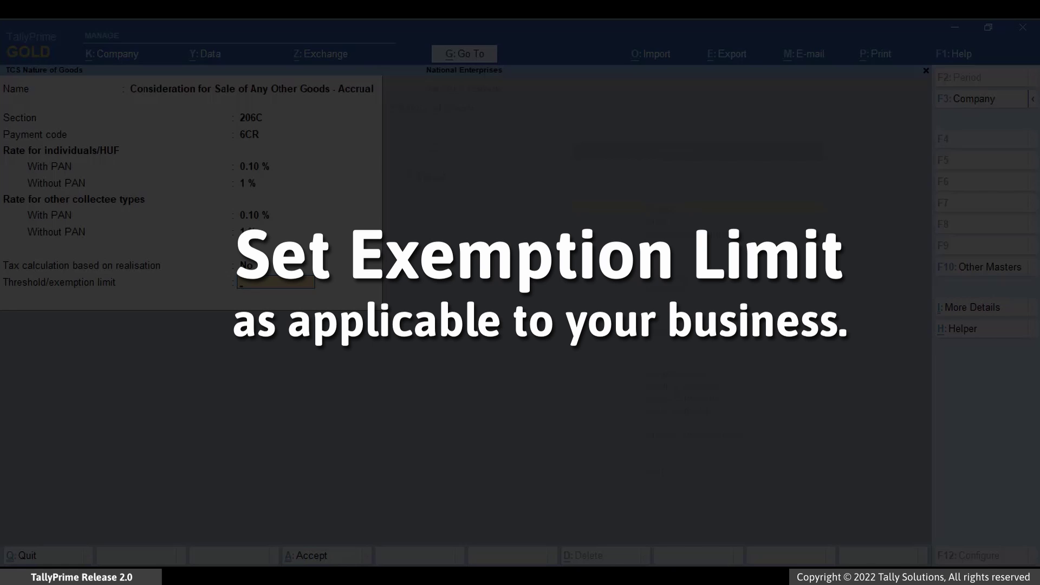
Save the Accrual TCS nature of goods
key(Return)
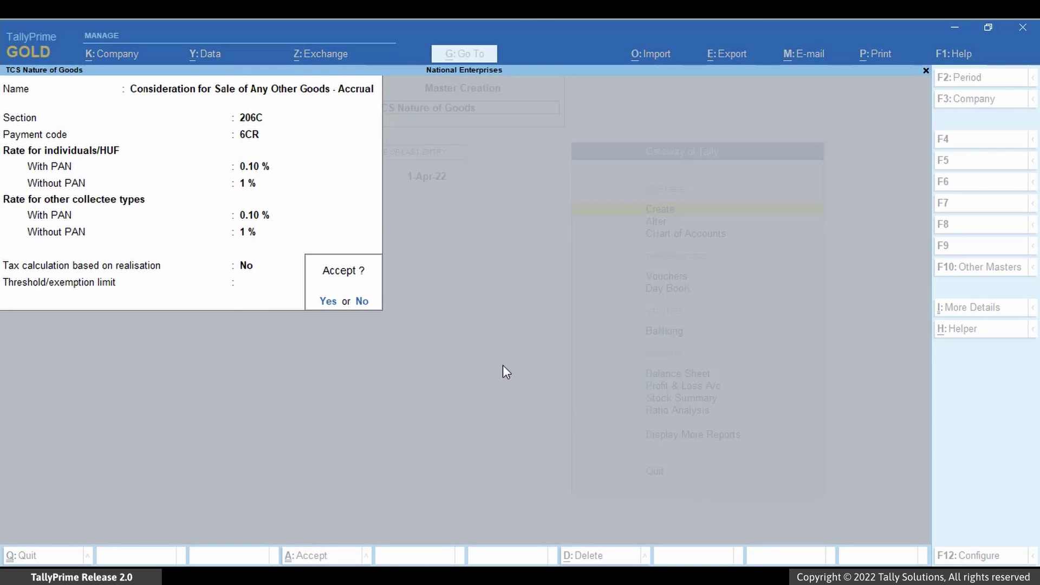
click(328, 301)
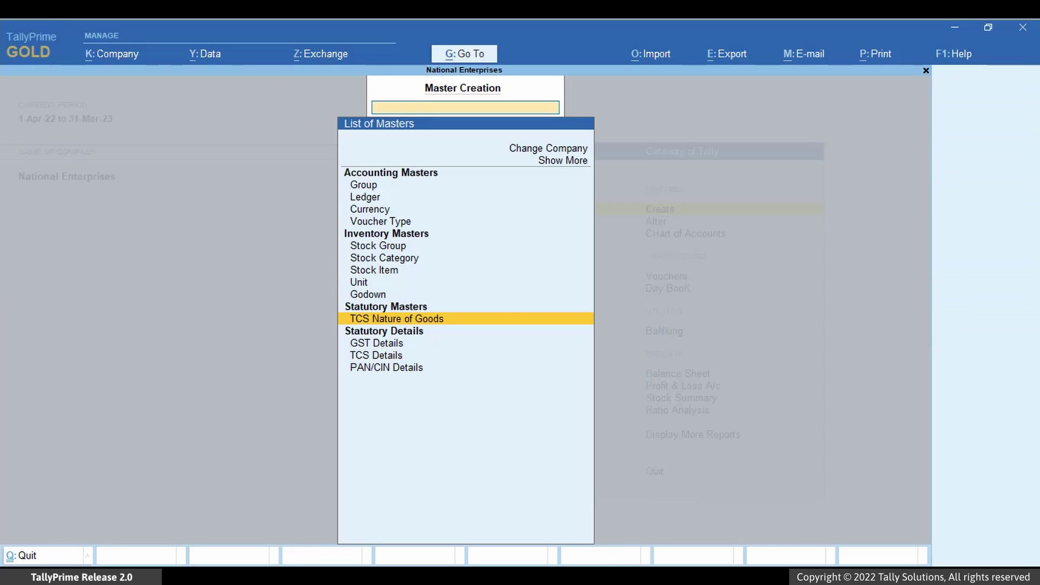
click(386, 306)
key(Up)
key(Up)
key(Up)
key(Up)
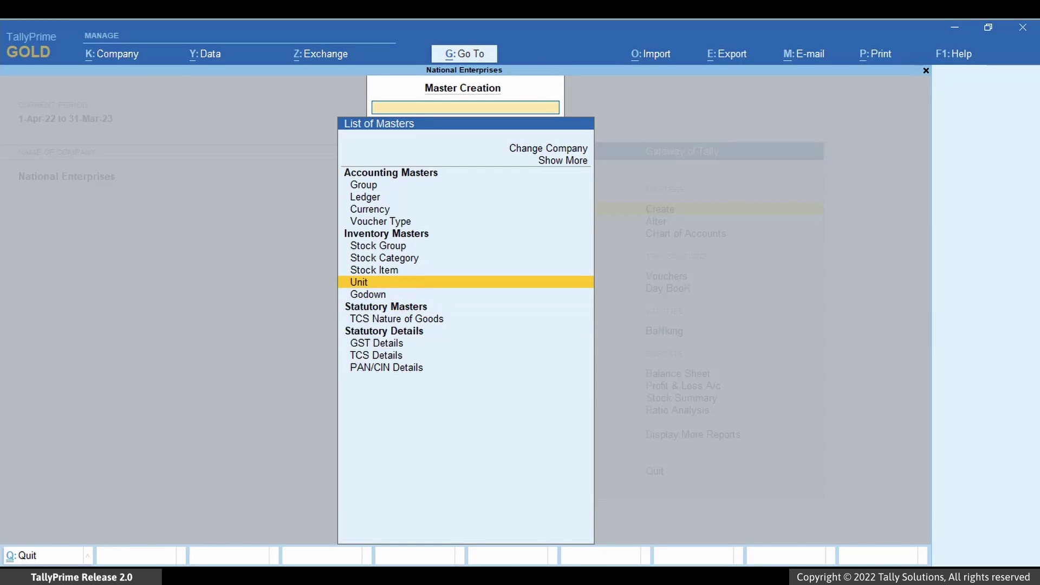
key(Up)
key(Up)
key(Up)
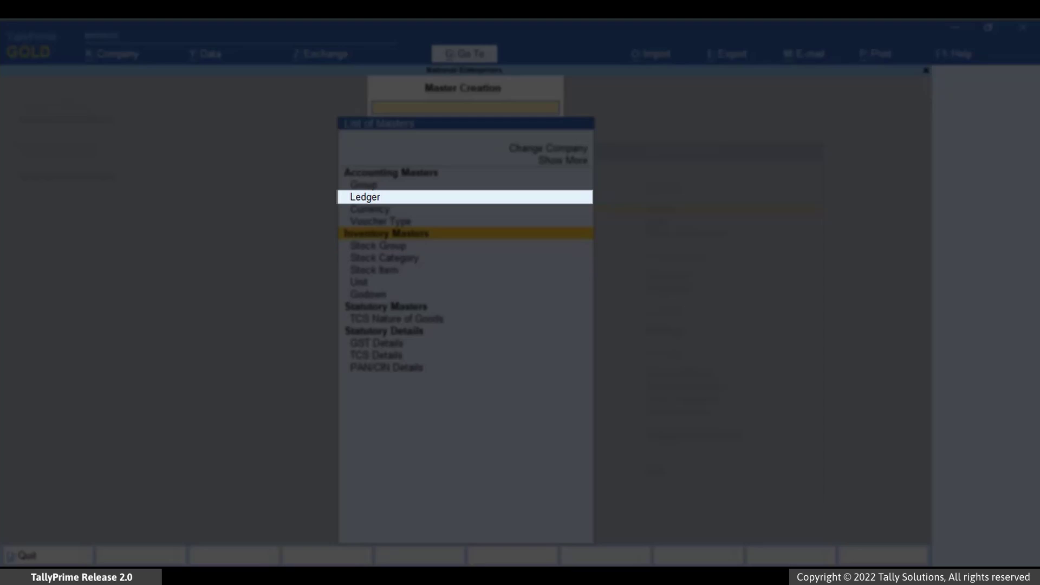
key(Up)
Create 'TCS Ledger' under Duties & Taxes with duty type TCS and the Accrual nature of goods
key(Return)
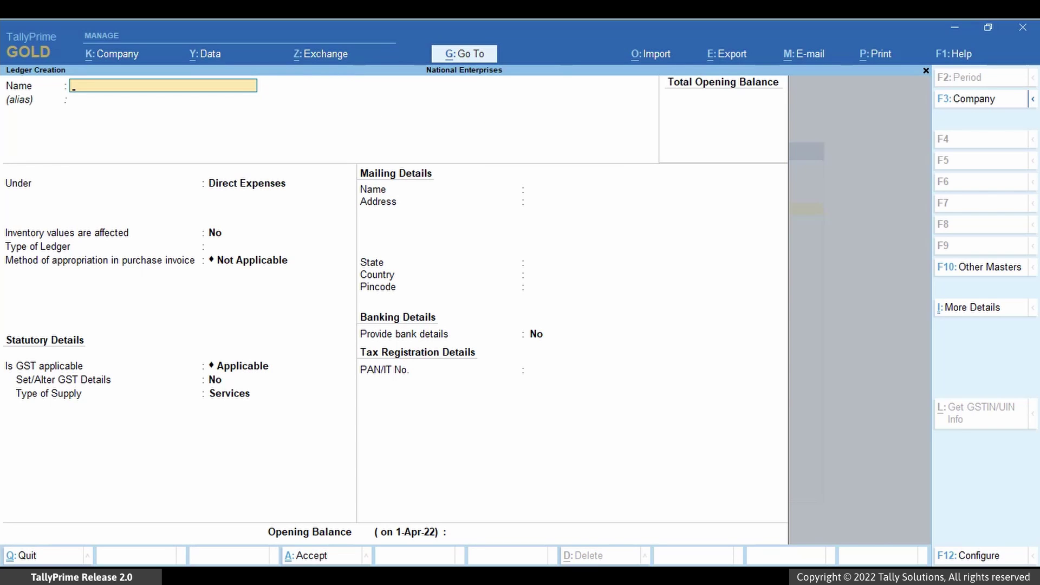
text(TCS Ledger)
key(Return)
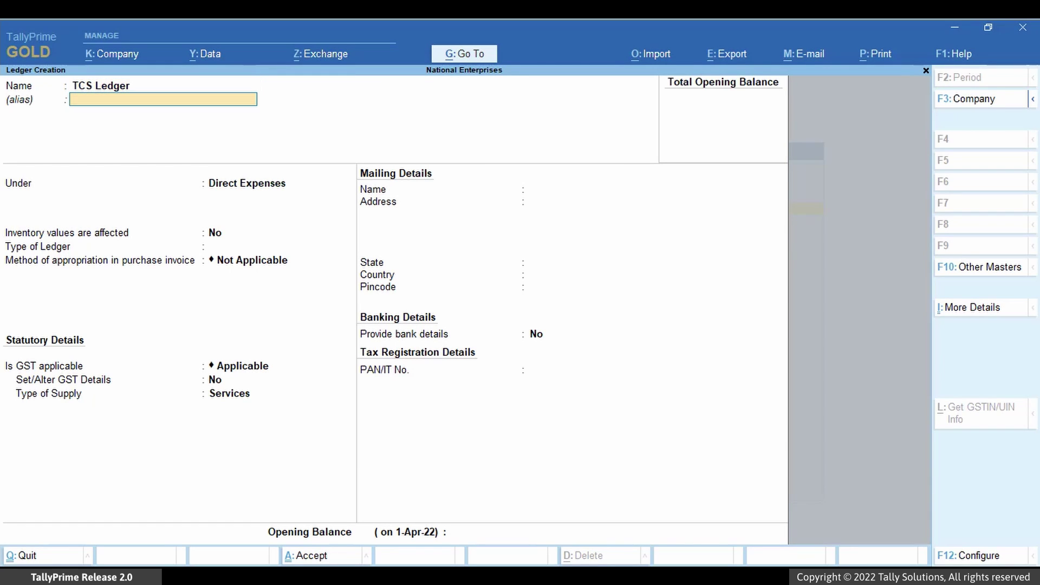
key(Return)
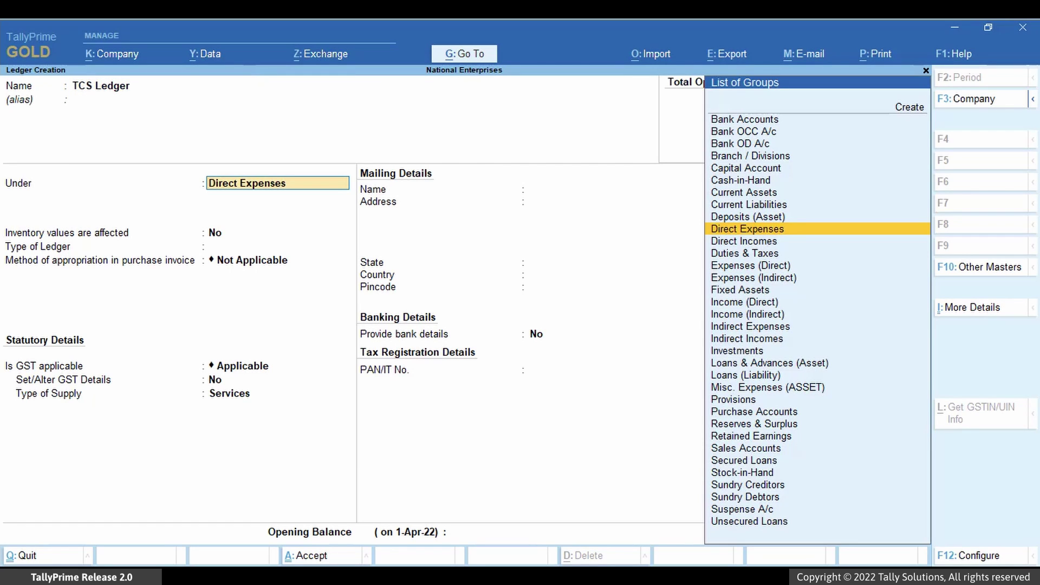
key(Down)
key(Down)
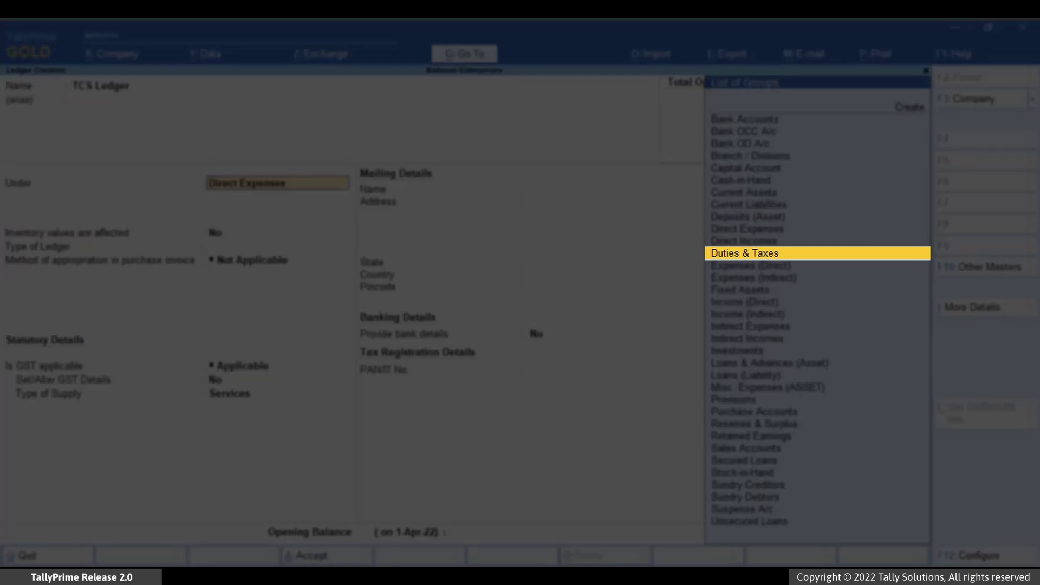
key(Return)
key(Down)
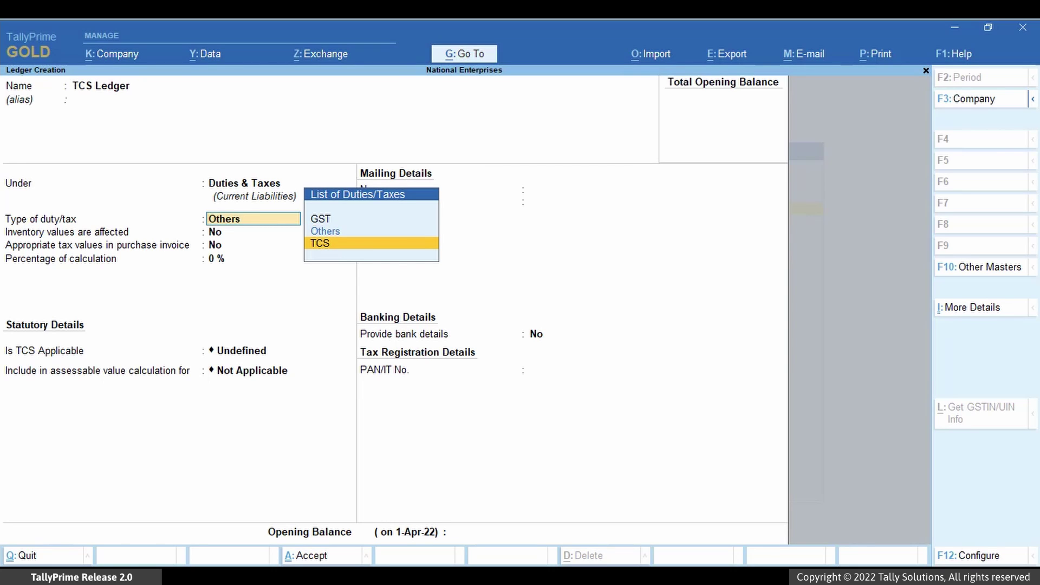
key(Return)
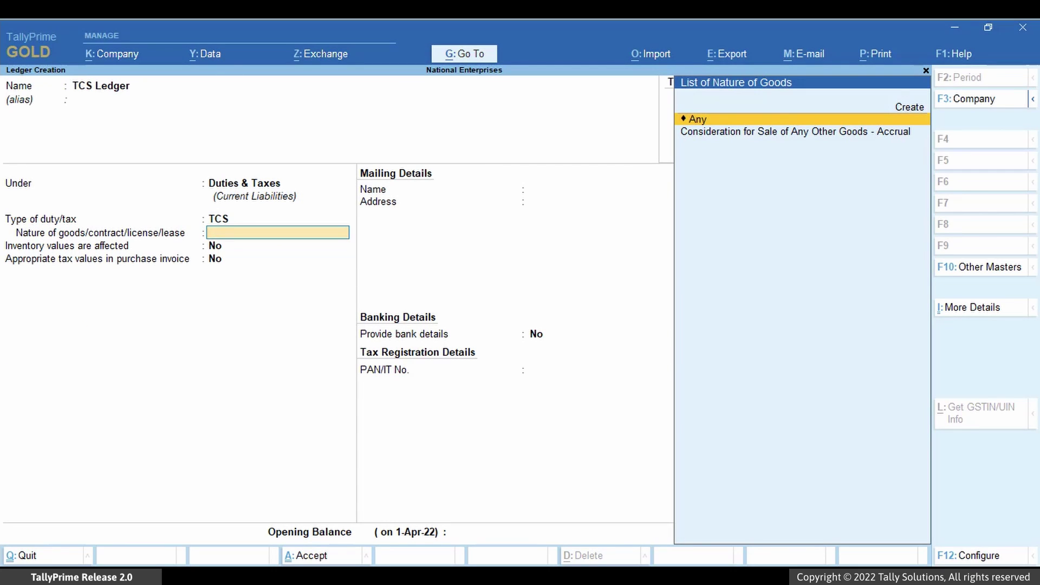
key(Down)
key(Return)
key(Return)
Save the TCS Ledger and start a 'Sales' ledger with taxable GST details
key(Return)
text(ySales)
key(Return)
text(S)
key(Return)
key(Return)
key(Return)
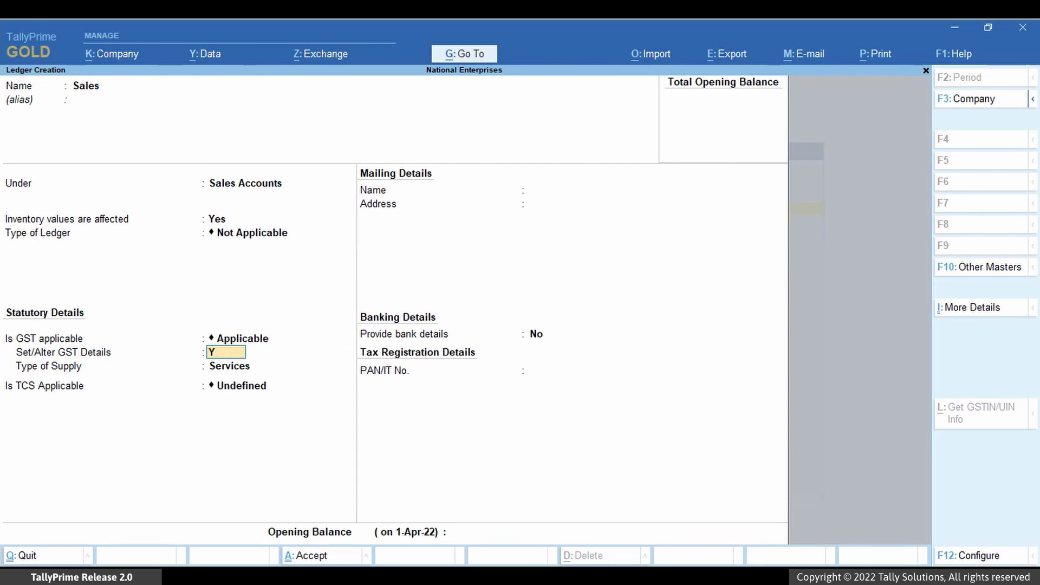
key(y)
key(Return)
key(Return)
key(Return)
key(Down)
key(Down)
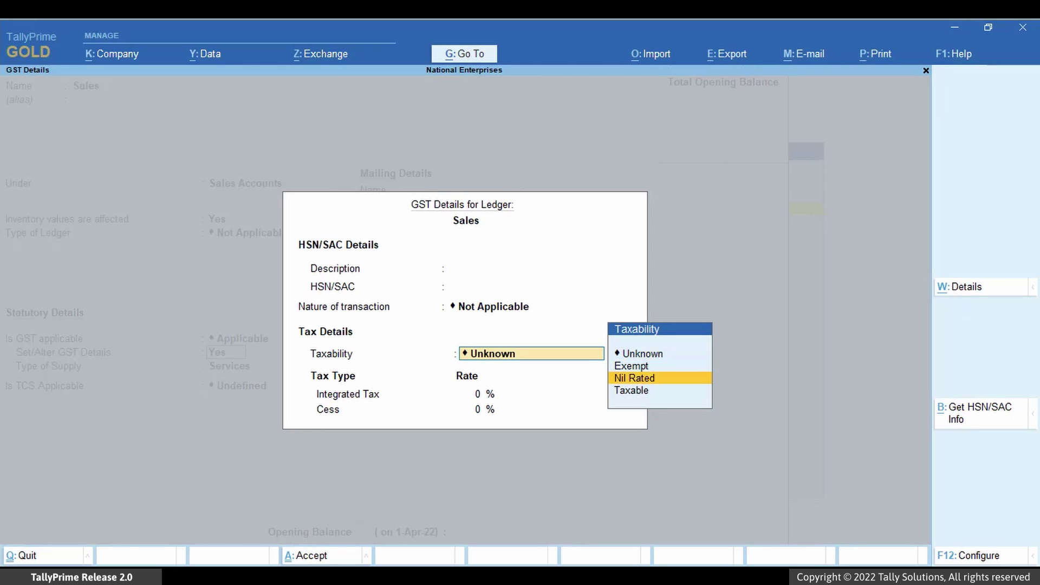
key(Down)
Give Sales an 18% GST rate, Goods supply, and TCS Applicable with the Accrual nature
key(Return)
text(18)
key(Return)
key(Return)
key(Up)
key(Return)
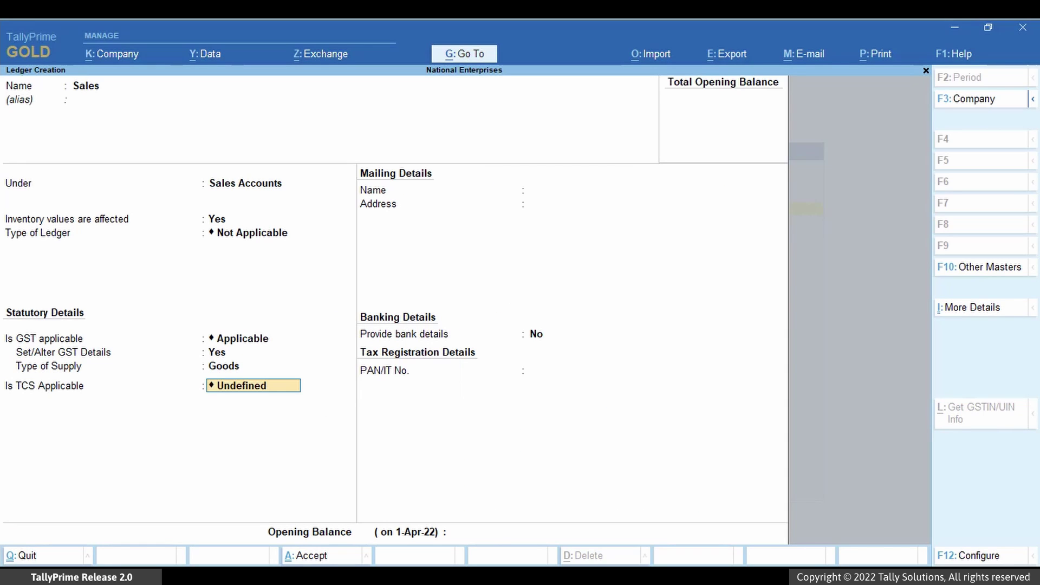
key(BackSpace)
key(Return)
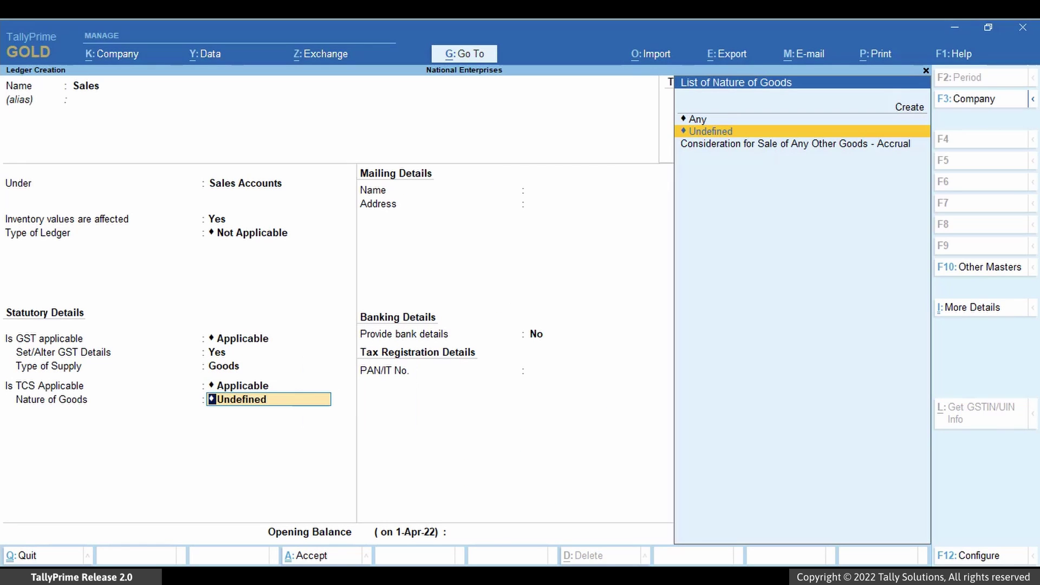
key(Down)
key(Return)
key(Return)
key(Return)
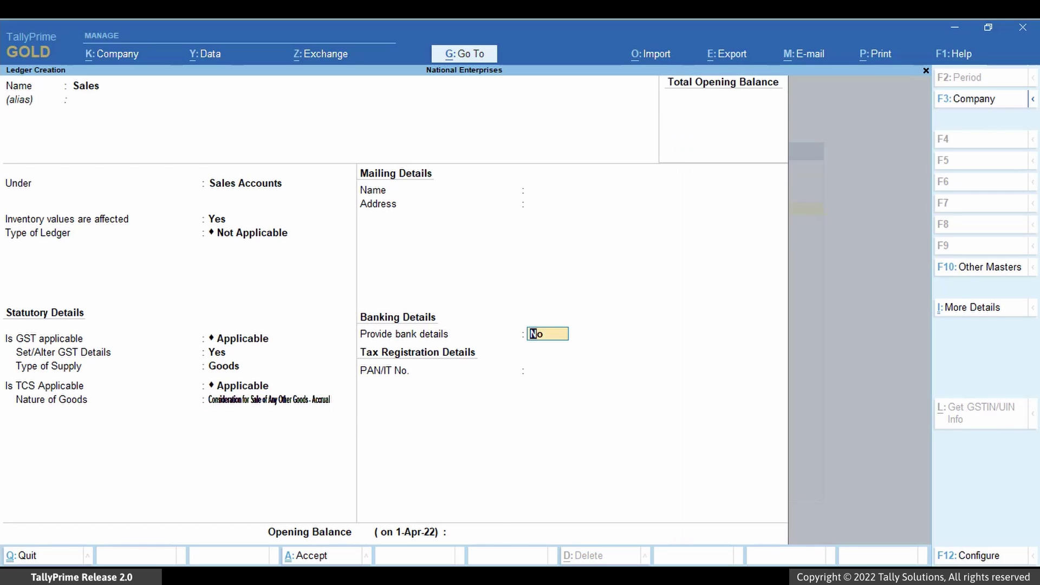
key(Return)
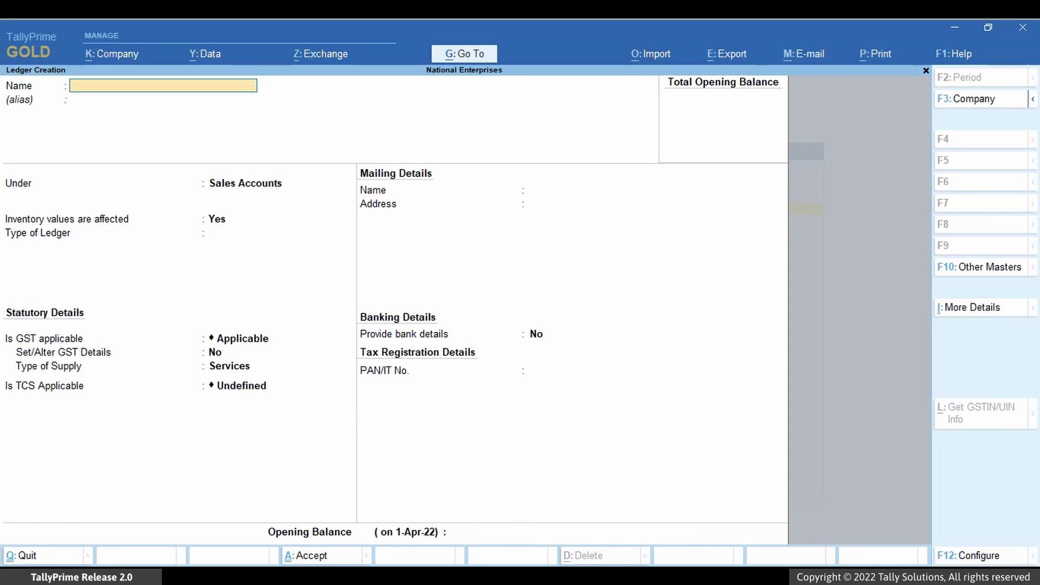
Create a CGST ledger under Duties & Taxes as GST Central Tax with TCS applicable
text(CGS)
key(Return)
key(Return)
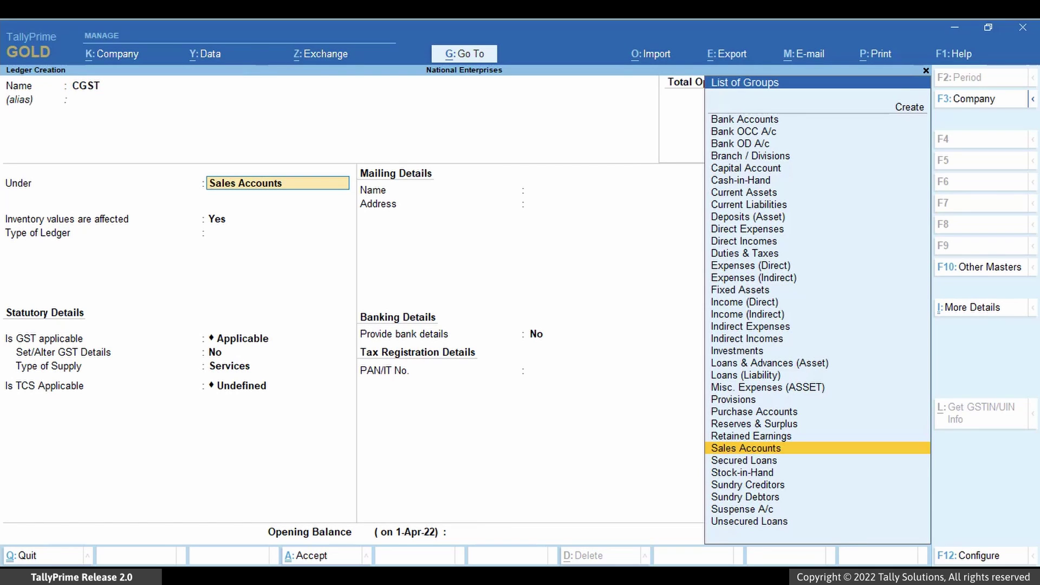
key(Up)
key(Up)
key(Up)
key(Up)
key(Up)
key(Up)
key(Up)
key(Up)
key(Up)
key(Up)
key(Up)
key(Up)
key(Up)
key(Up)
key(Up)
key(Up)
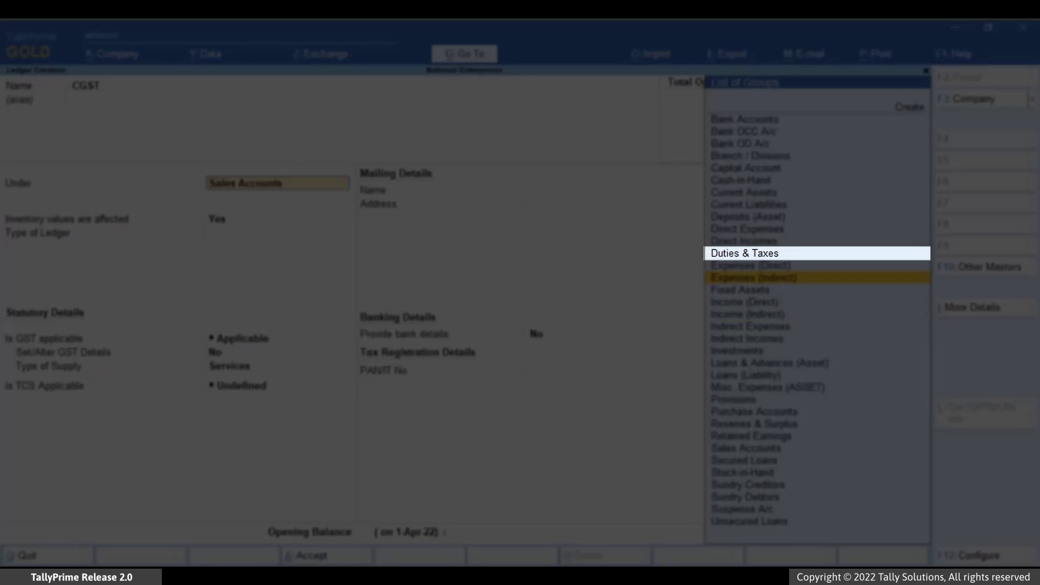
key(Return)
key(Up)
key(Return)
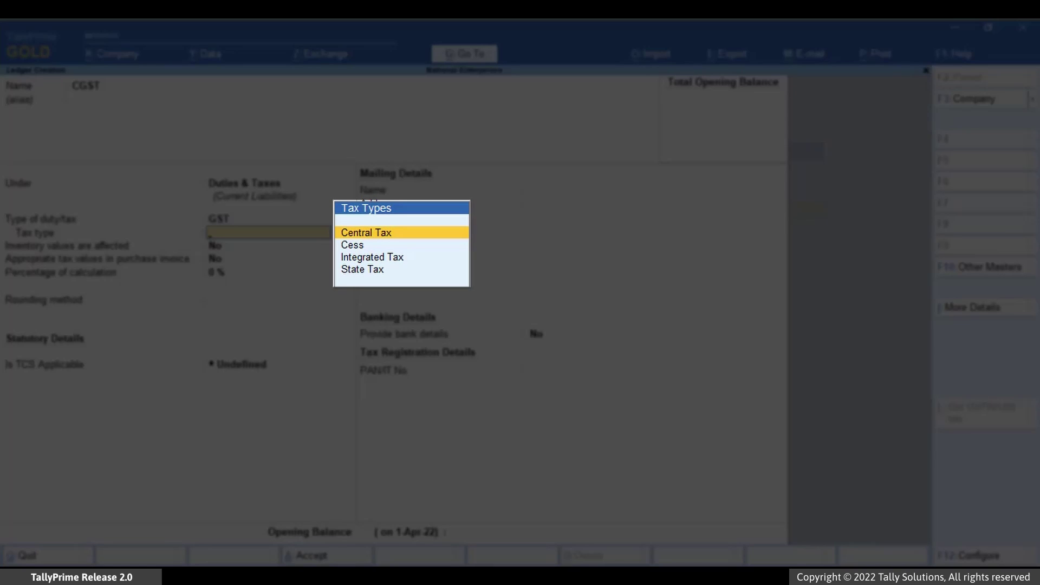
key(Return)
key(Return)
key(Return)
key(Return)
key(Return)
text(A)
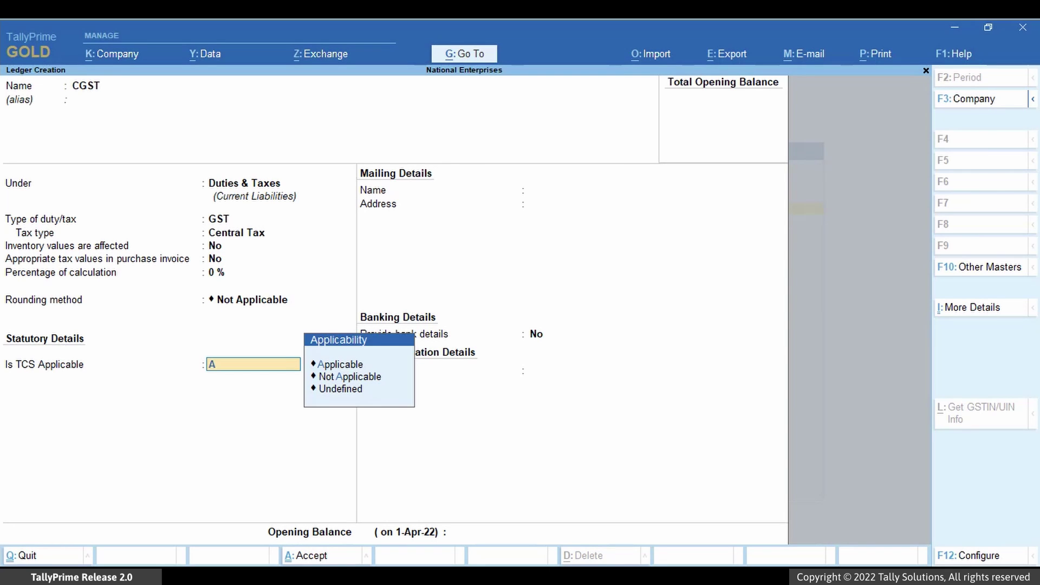
key(Return)
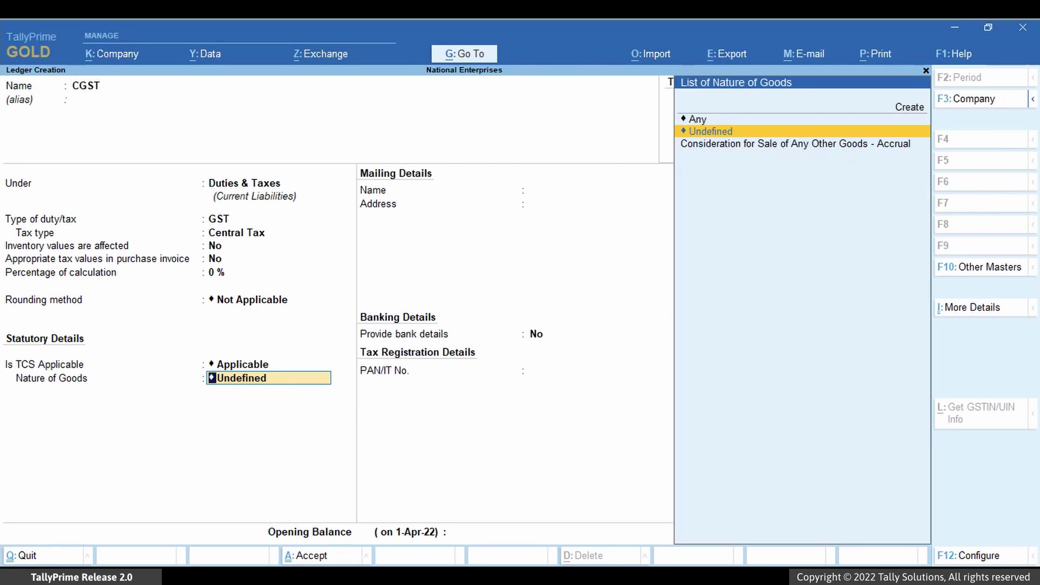
key(Down)
key(Return)
key(Return)
key(Return)
Create the SGST ledger under Duties & Taxes as GST State Tax with TCS applicable
key(Return)
text(SGST)
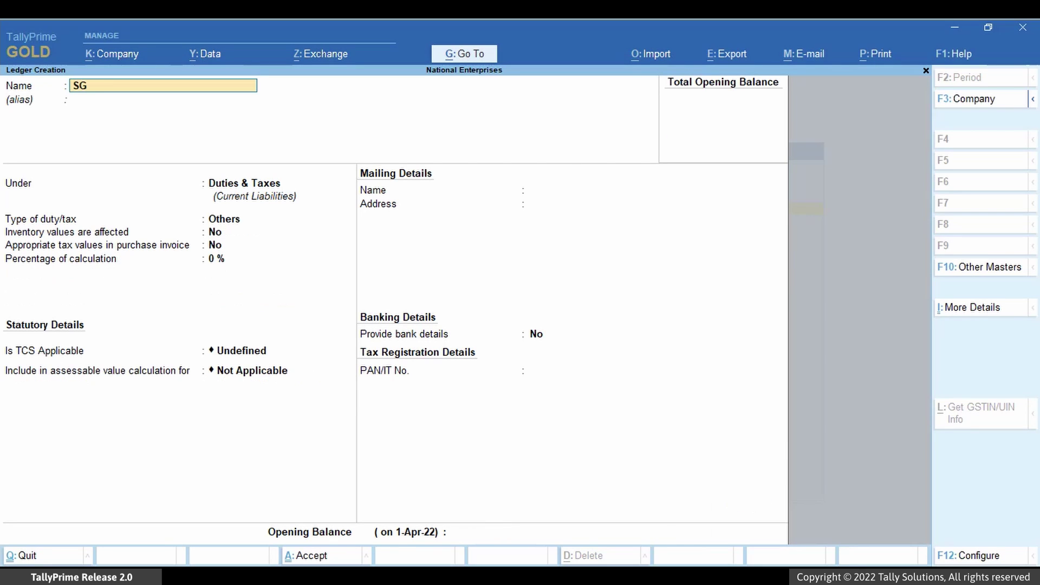
key(Return)
key(Return)
key(Return)
key(Down)
key(Down)
key(Down)
key(Return)
key(Return)
Create the IGST ledger under Duties & Taxes as GST Integrated Tax with TCS applicable
key(Return)
key(Return)
key(Return)
key(Up)
key(Return)
key(Down)
key(Return)
key(Return)
key(Return)
key(Return)
text(IGST)
key(Return)
key(Return)
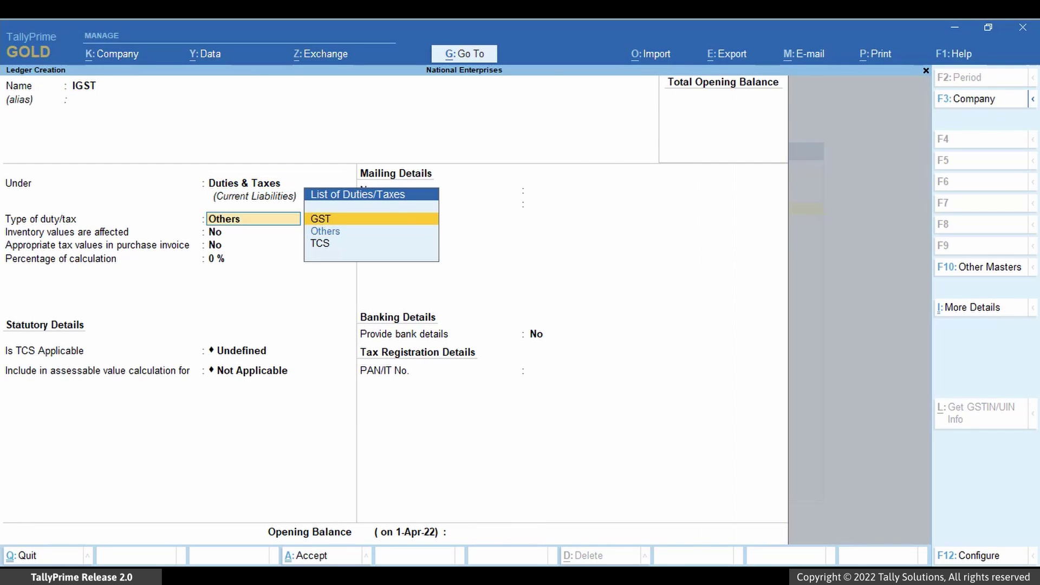
key(Up)
key(Return)
key(Down)
key(Down)
key(Return)
key(Return)
key(Return)
key(Return)
key(Return)
key(Up)
key(Return)
key(Down)
key(Return)
key(Return)
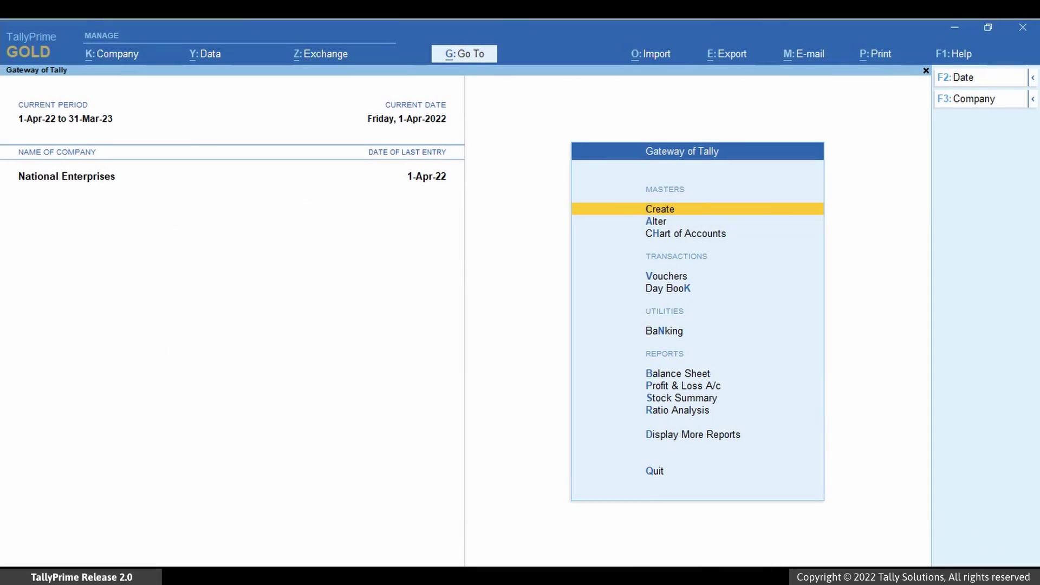
Start a sales voucher for Nest Enterprises using the Sales ledger and Consideration for Sale nature of goods
key(Down)
key(Down)
key(Down)
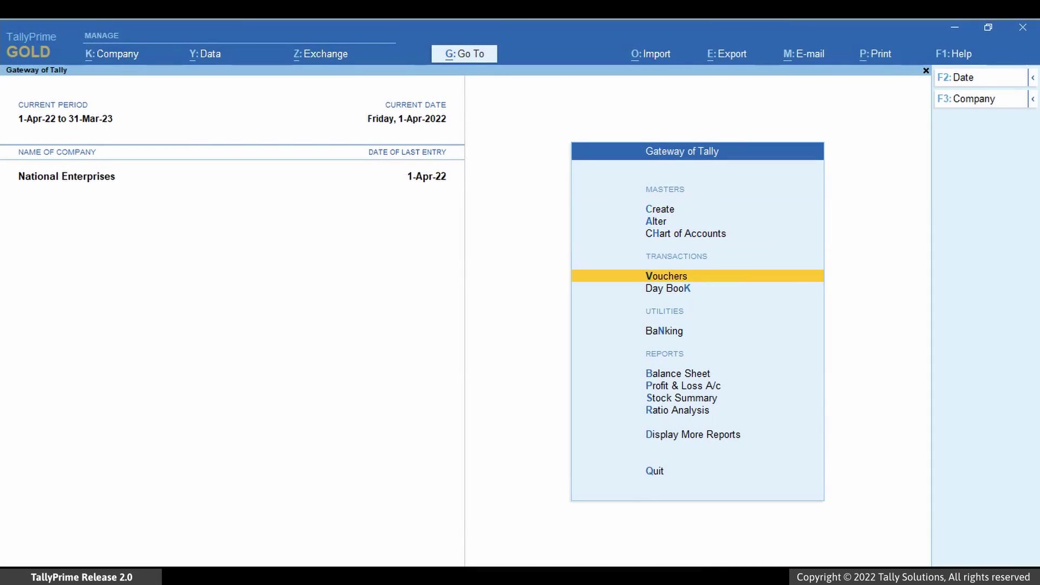
key(Return)
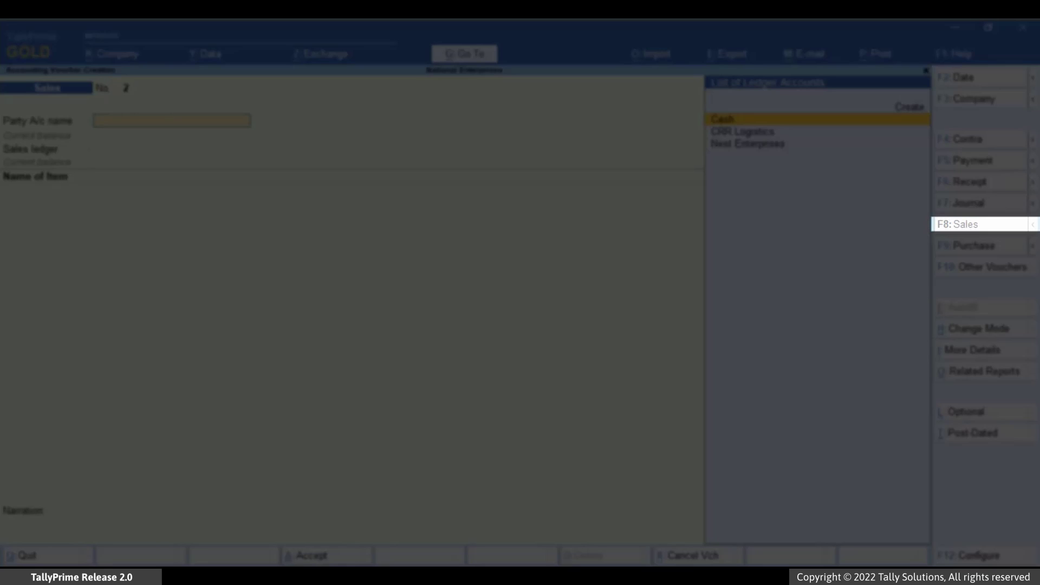
key(Down)
key(Down)
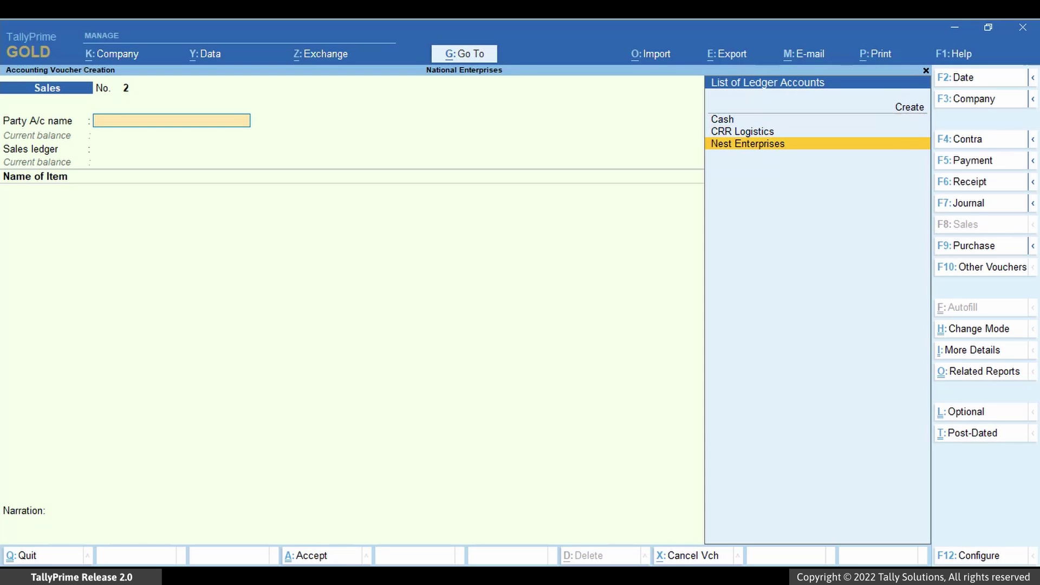
key(Return)
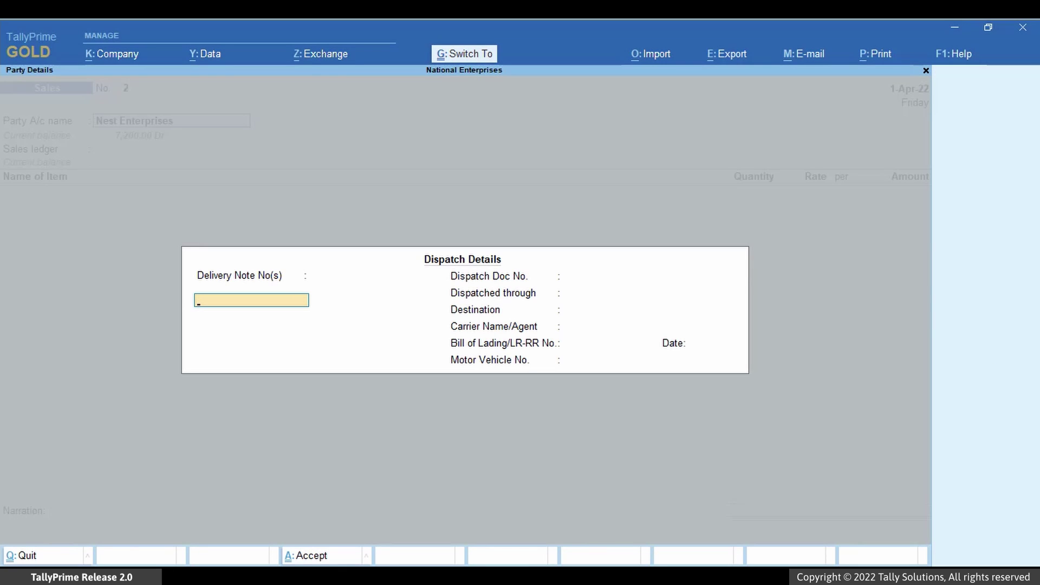
key(ctrl+a)
key(ctrl+a)
key(Return)
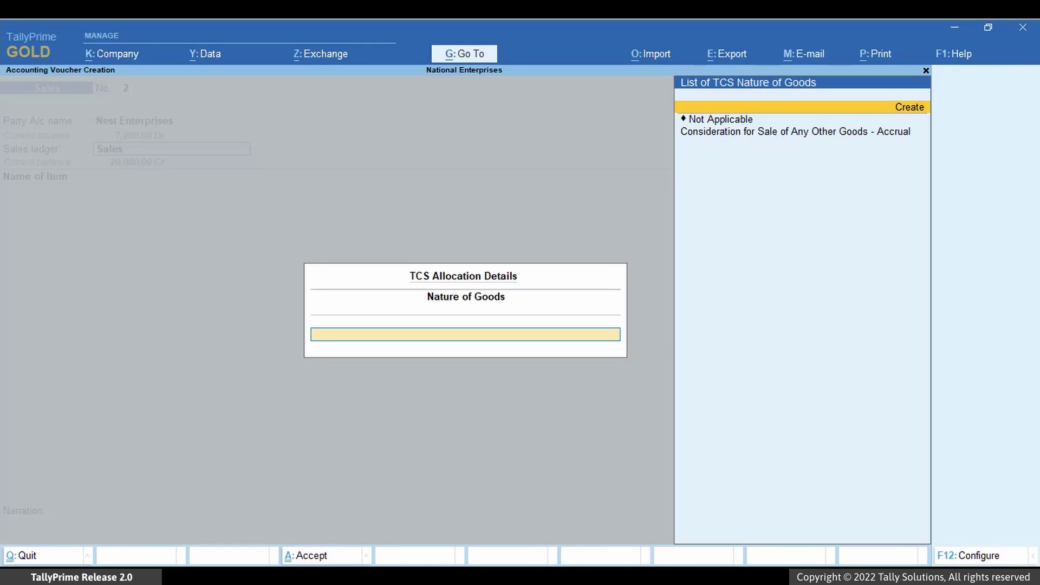
key(Down)
key(Down)
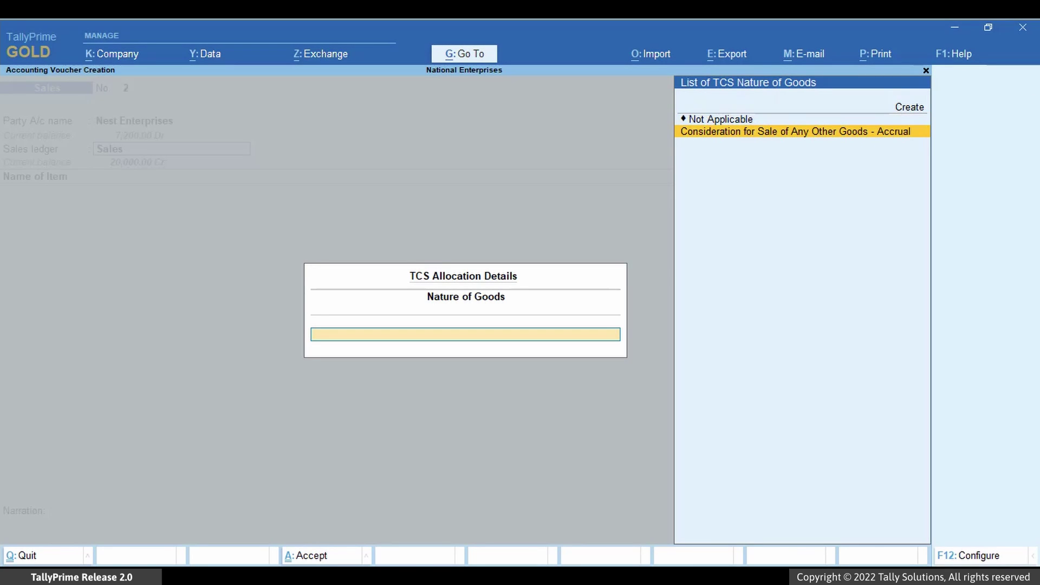
key(Return)
Add 2 Graders at a rate of 30,00,000
key(Down)
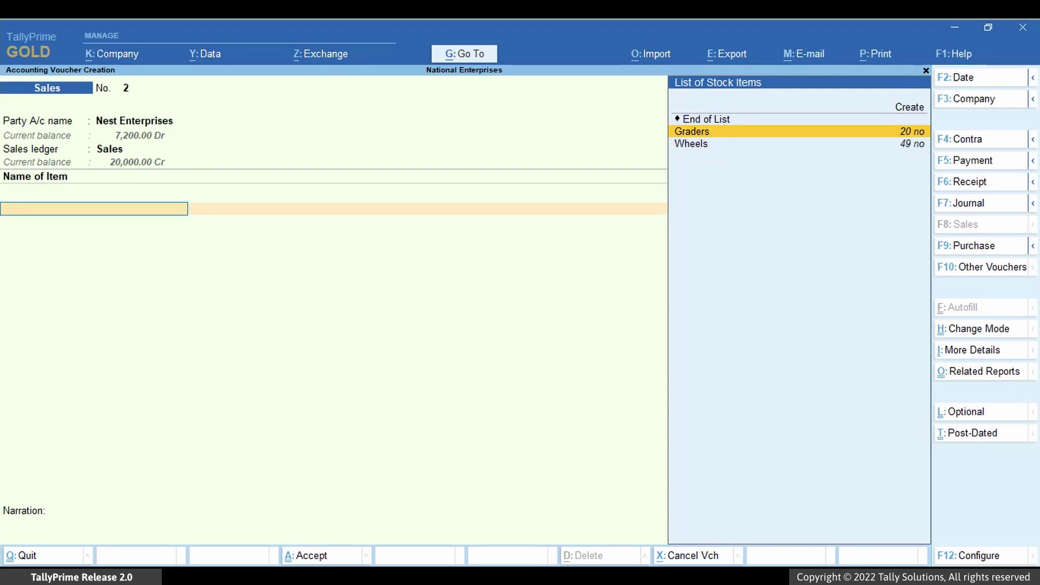
key(Return)
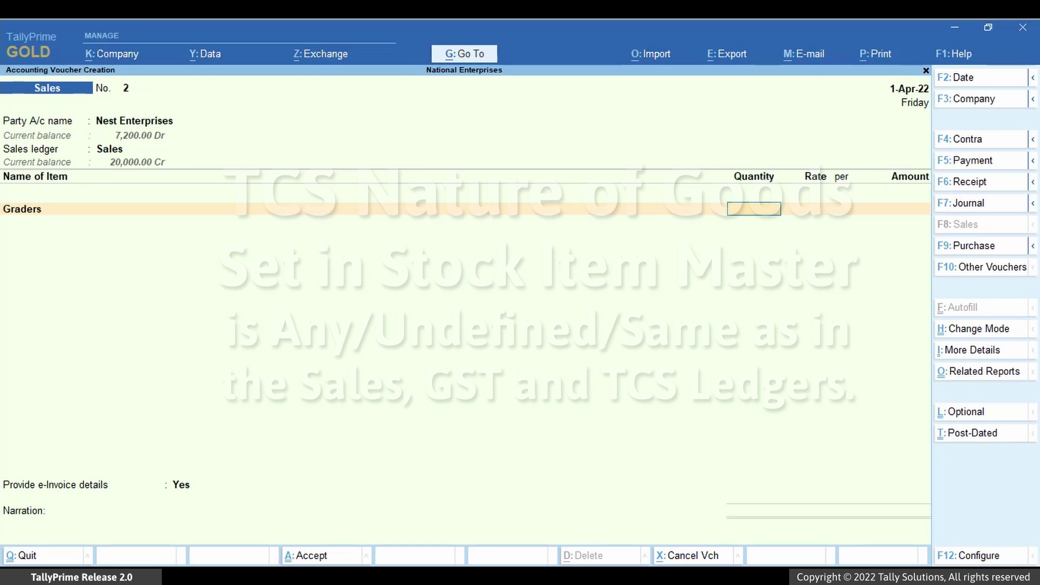
text(2)
key(Return)
text(3000000)
key(Return)
key(Return)
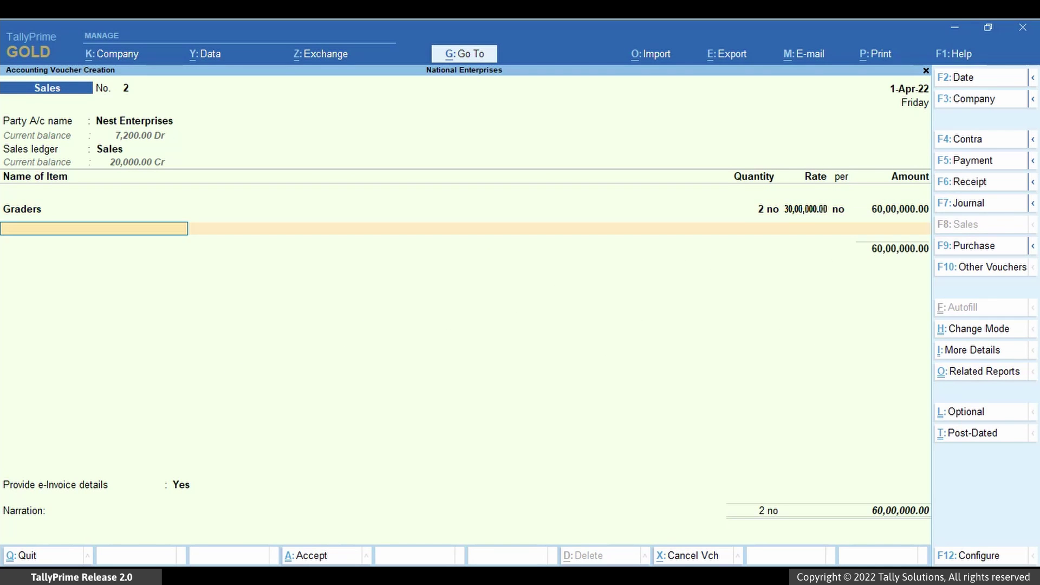
Add CGST and SGST of 5,40,000 each and TCS Ledger of 7,080
key(Return)
text(c)
key(Return)
key(Return)
key(Return)
text(s)
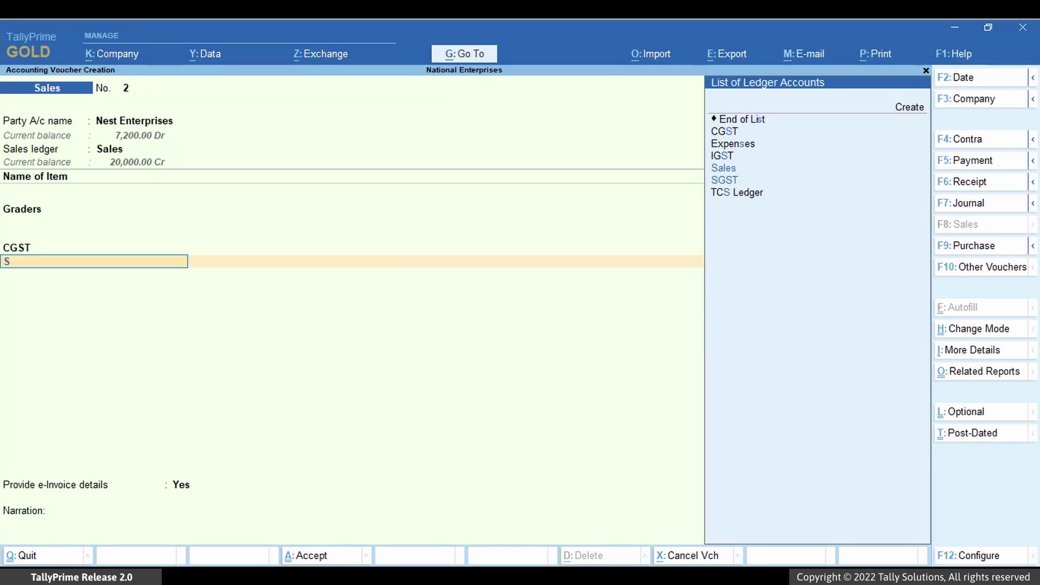
key(Down)
key(Return)
key(Return)
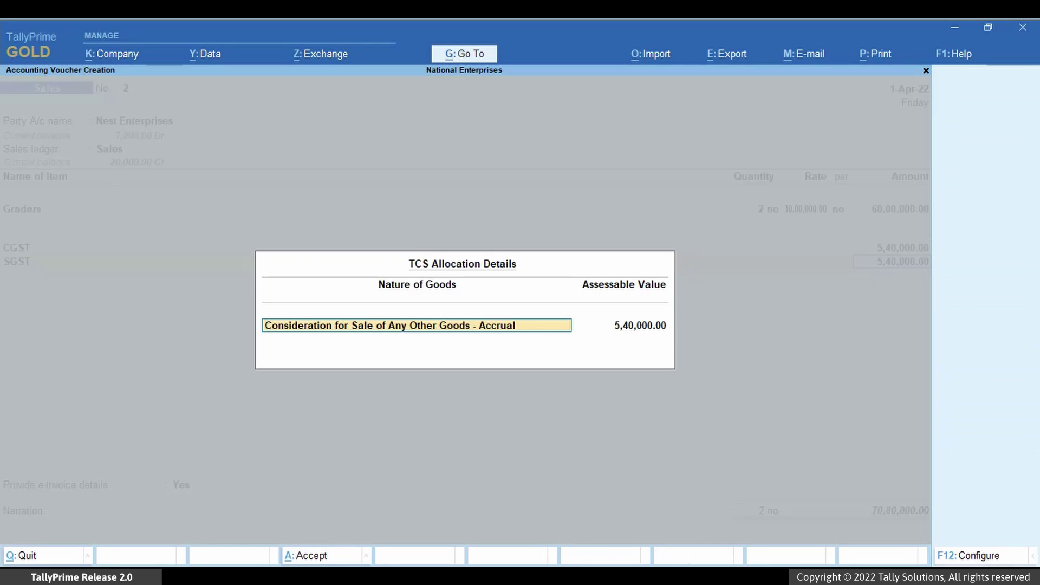
key(Return)
key(Return)
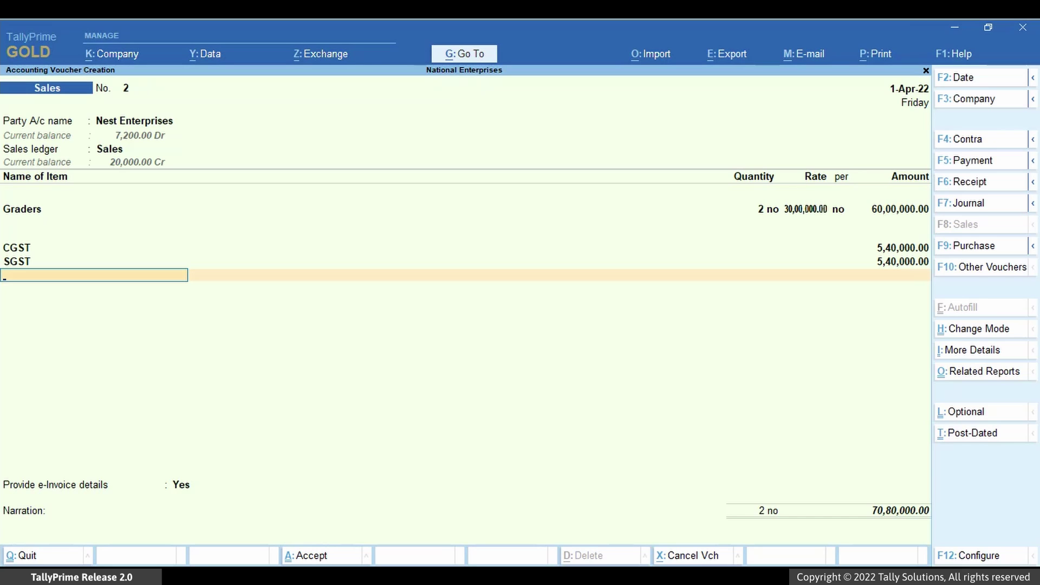
text(t)
key(Return)
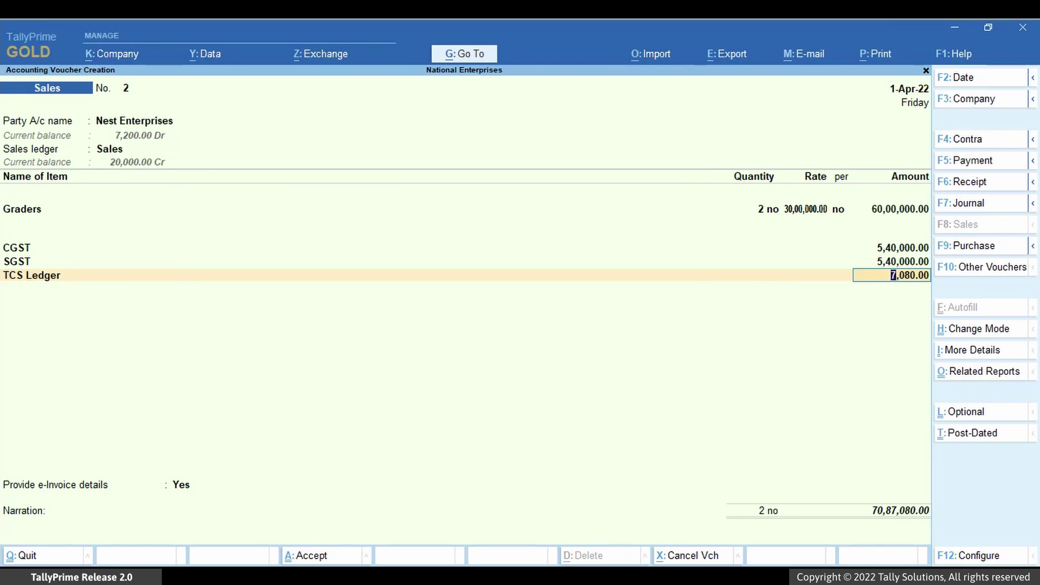
key(Return)
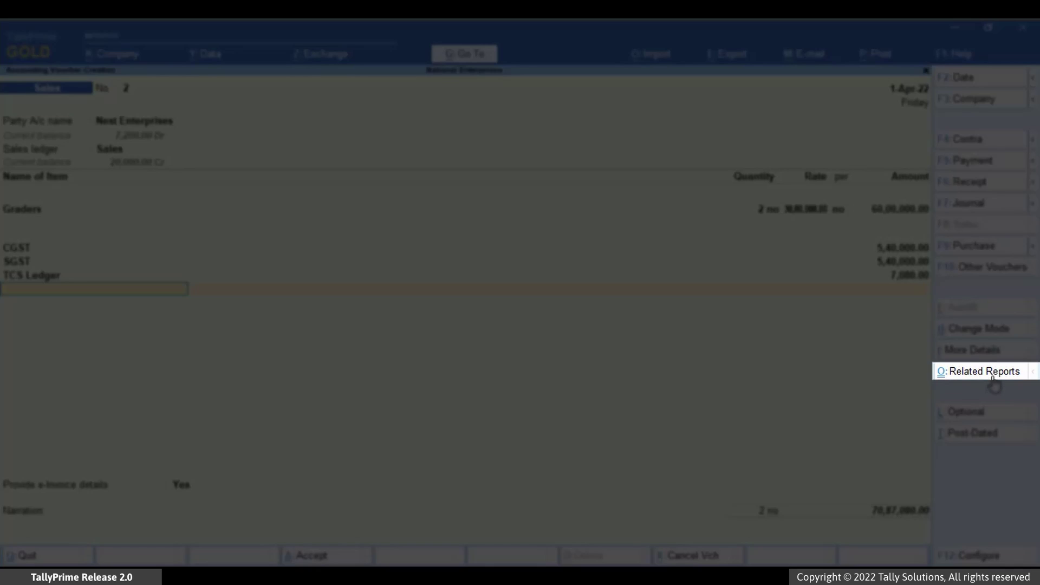
click(992, 374)
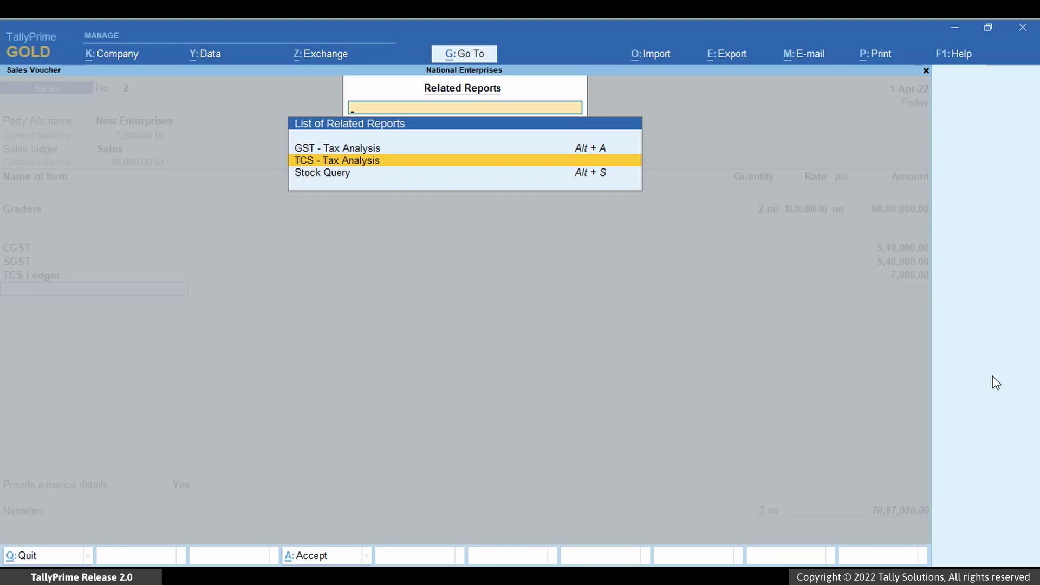
key(Return)
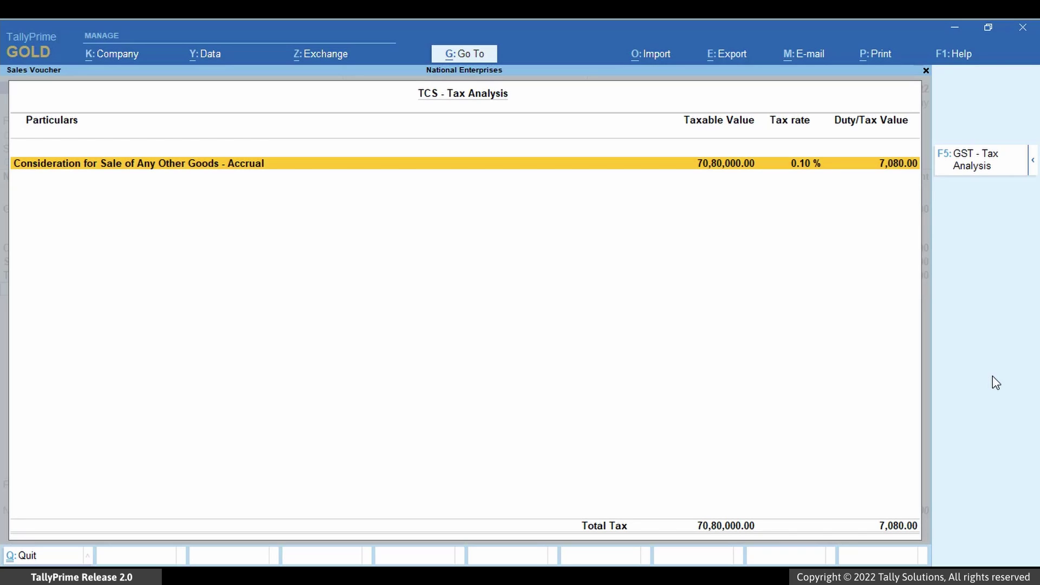
key(alt+F5)
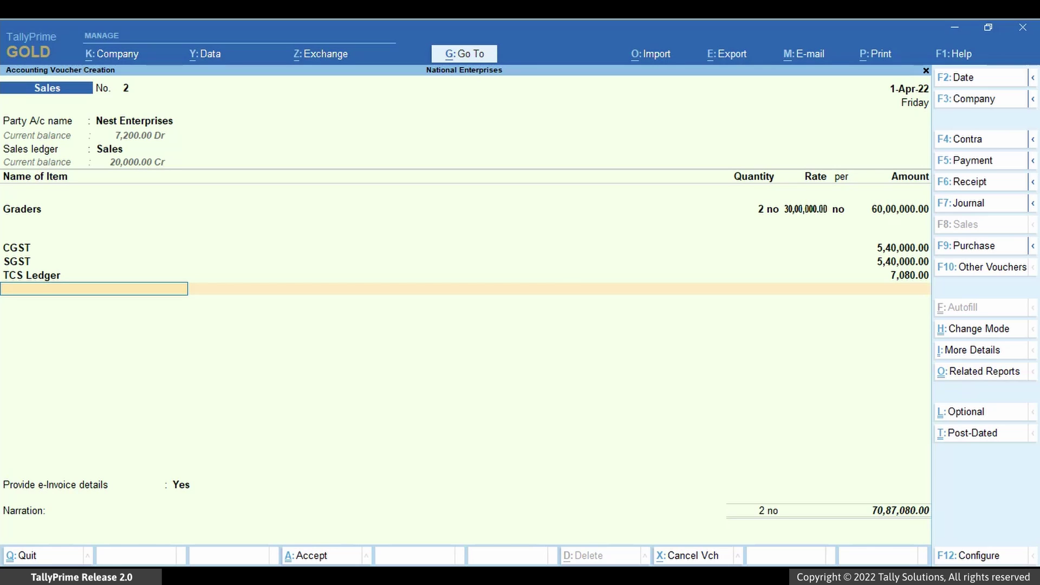
Confirm the e-Invoice details with Bangalore bill-to and Mysore ship-to, reaching the save prompt
key(Return)
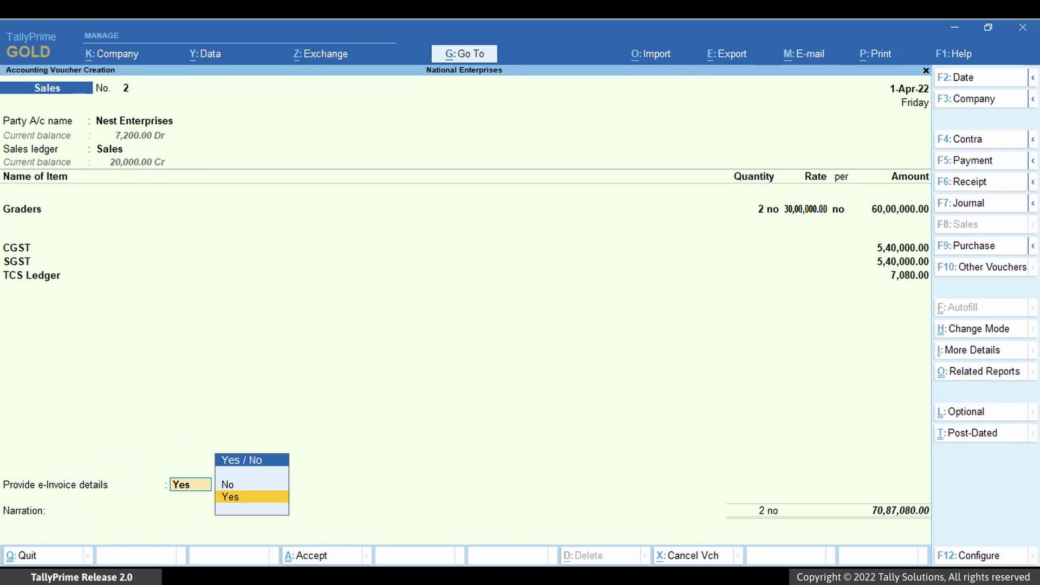
key(Return)
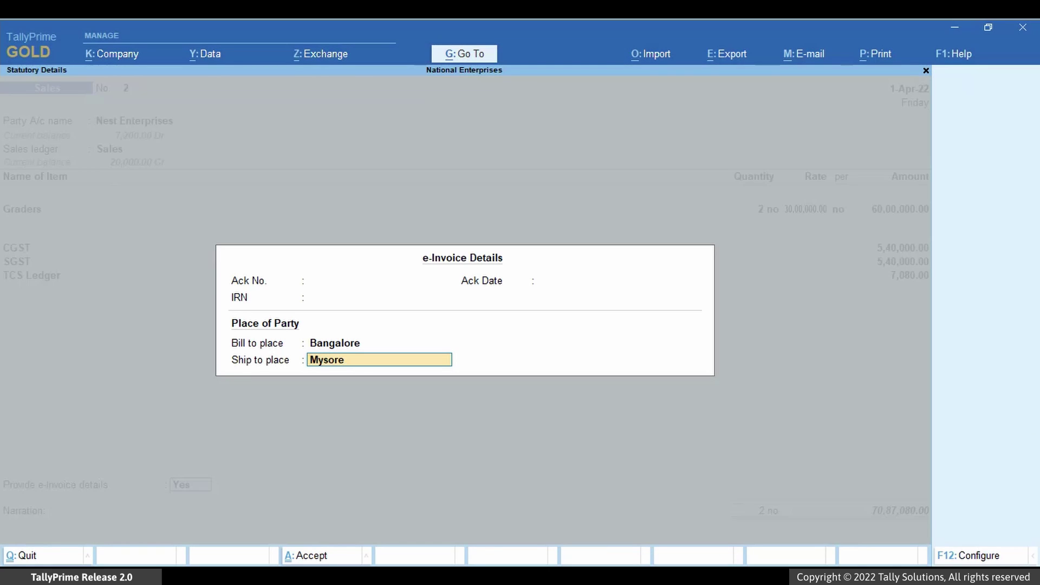
key(Return)
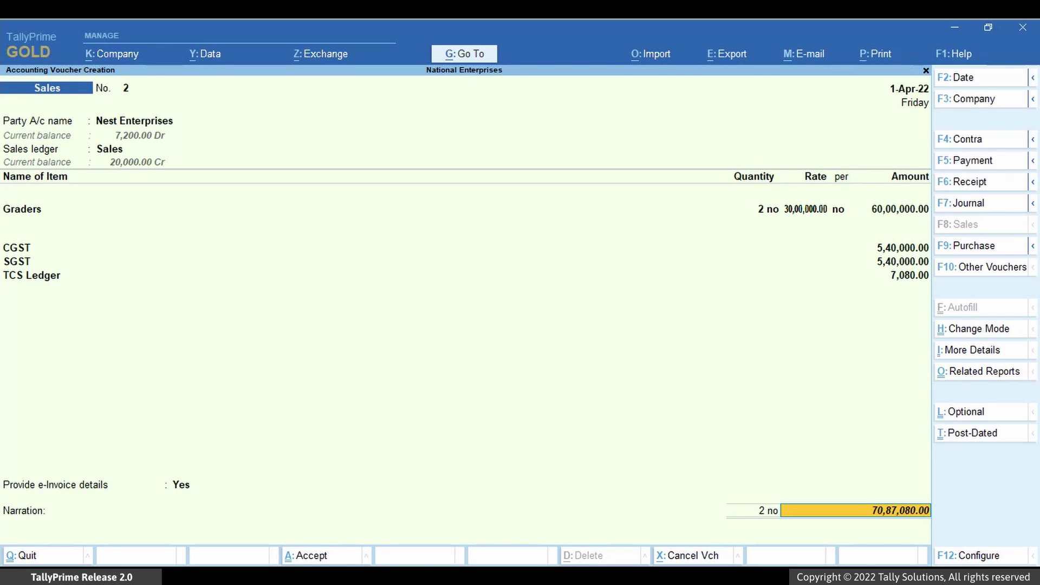
key(Return)
key(Return)
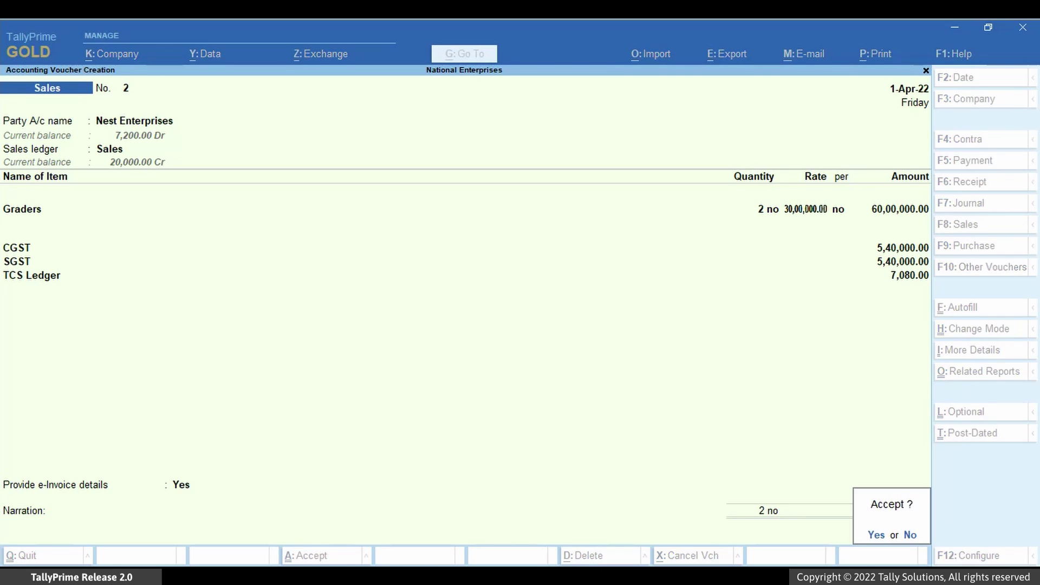
key(Return)
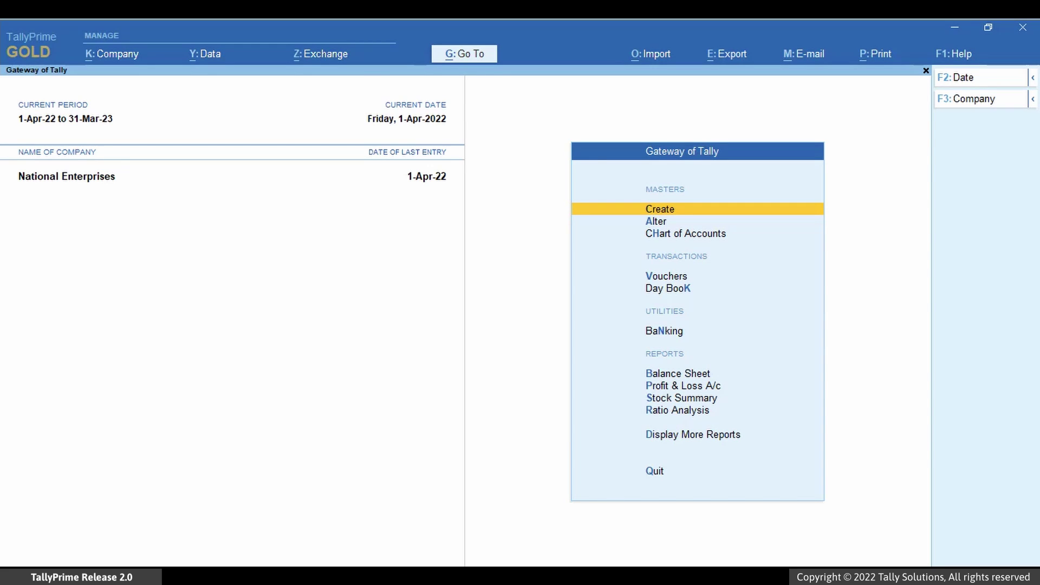
Name a new TCS nature of goods 'Consideration for Sale of Any Other Goods - Realisation' under 206C
key(Return)
key(Down)
key(Down)
key(Down)
key(Down)
key(Down)
key(Down)
key(Down)
key(Down)
key(Down)
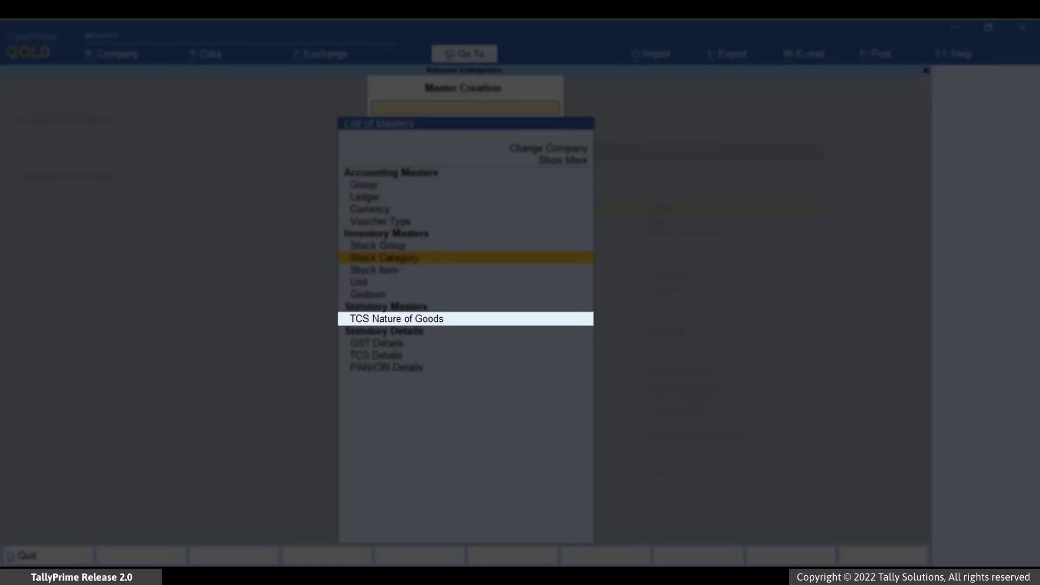
key(Return)
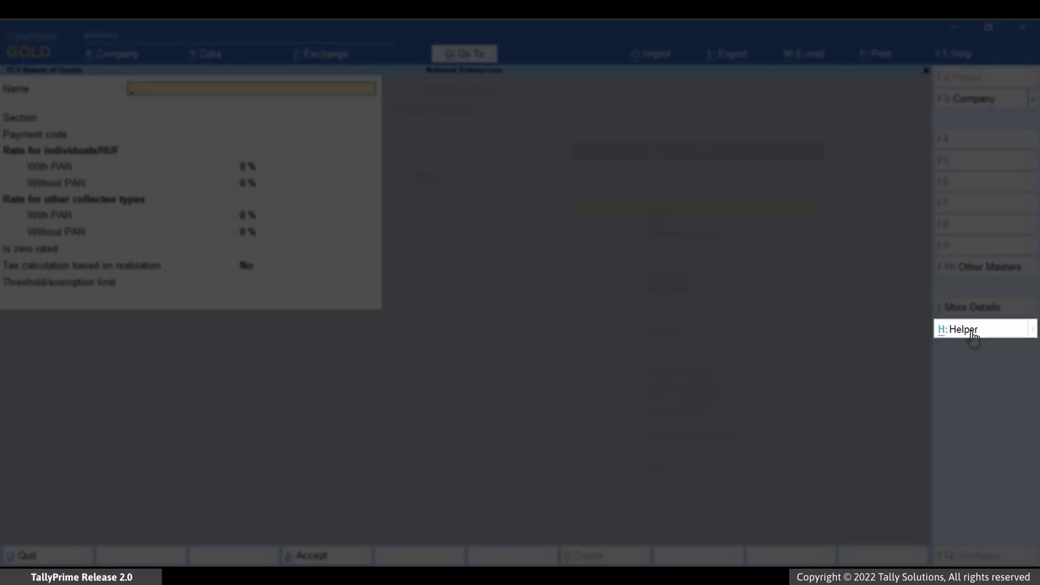
click(963, 329)
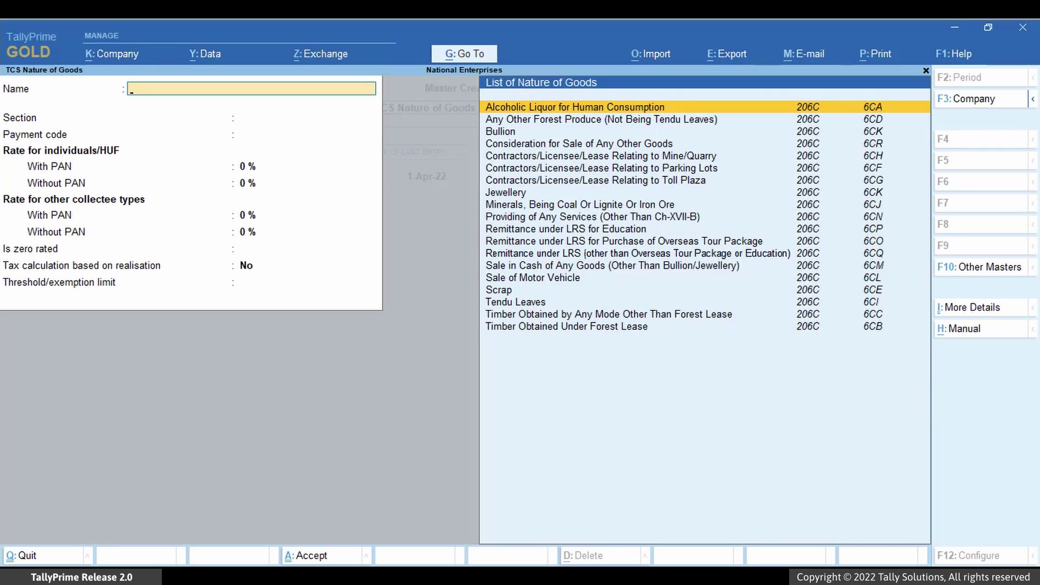
key(Down)
key(Down)
key(Down)
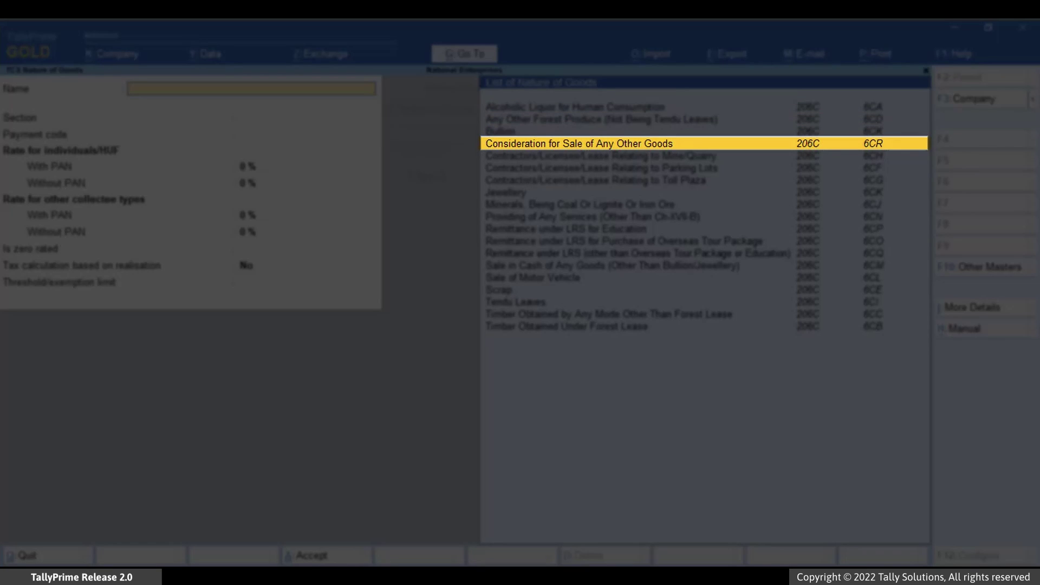
key(Return)
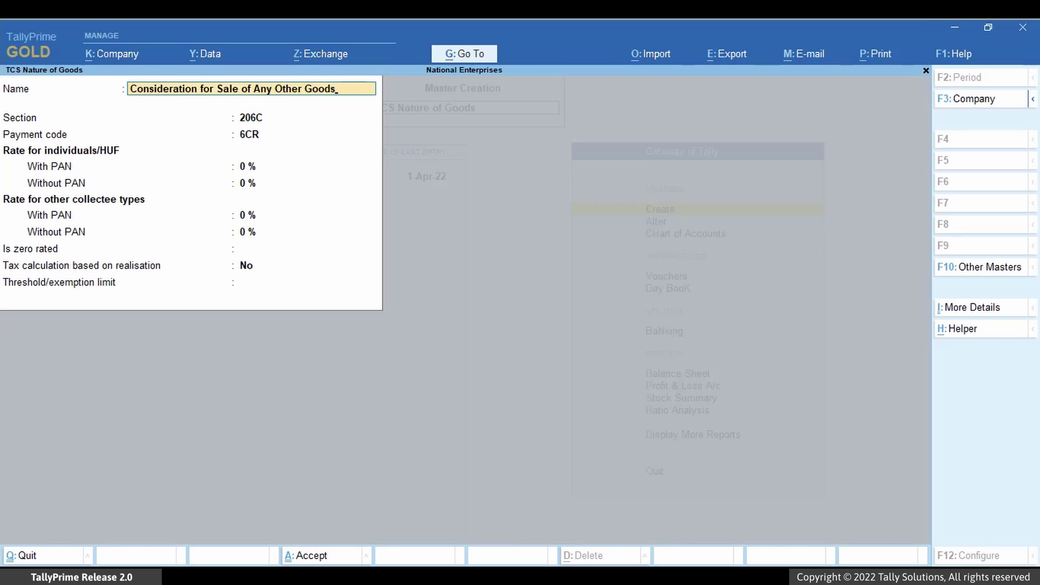
text(- Re)
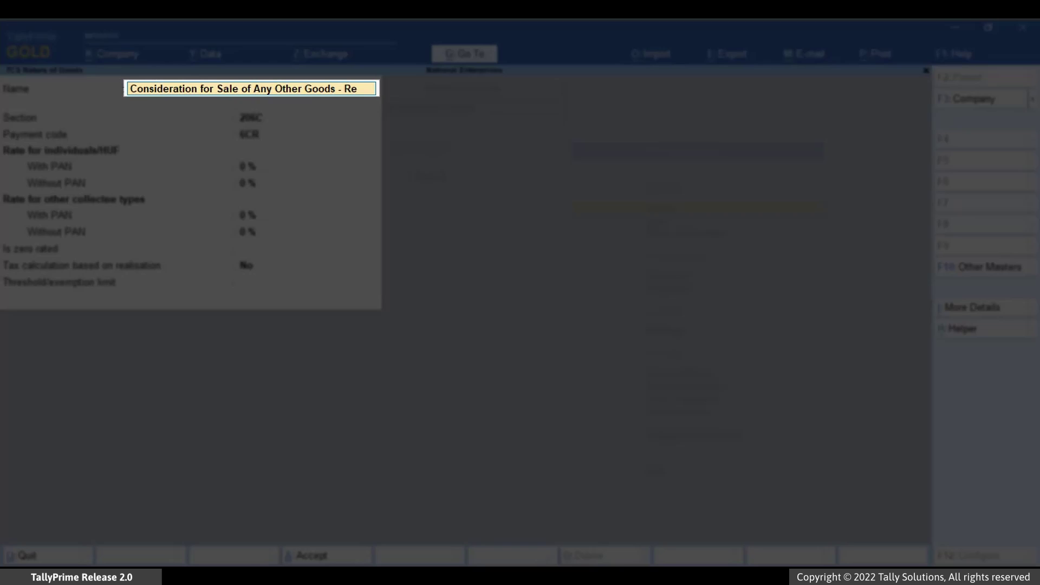
text(alisation)
key(Return)
key(Return)
key(Return)
Set 0.1% with PAN, 1% without PAN, and realisation-based calculation to Yes
text(0.1)
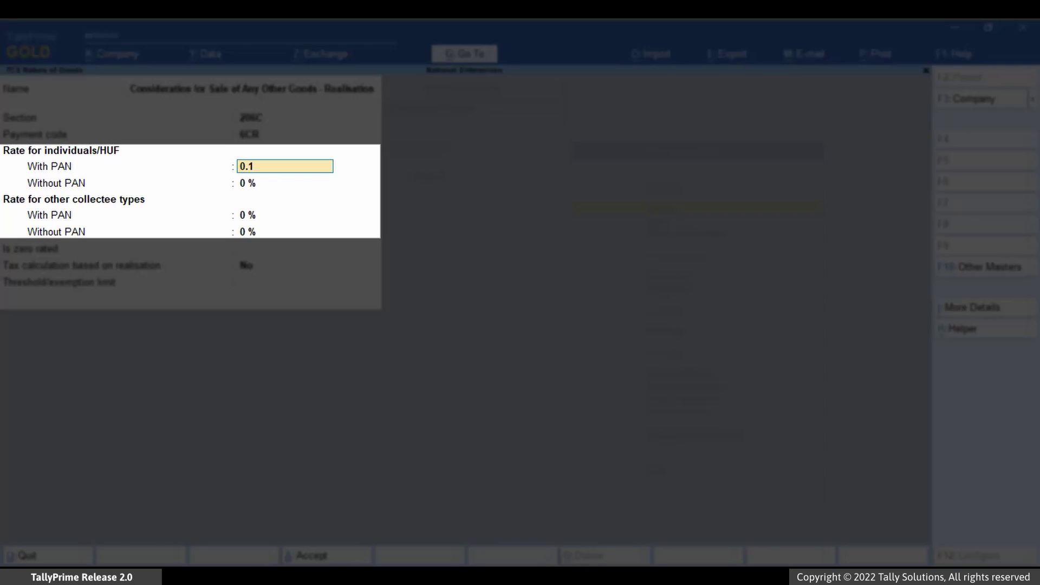
key(Return)
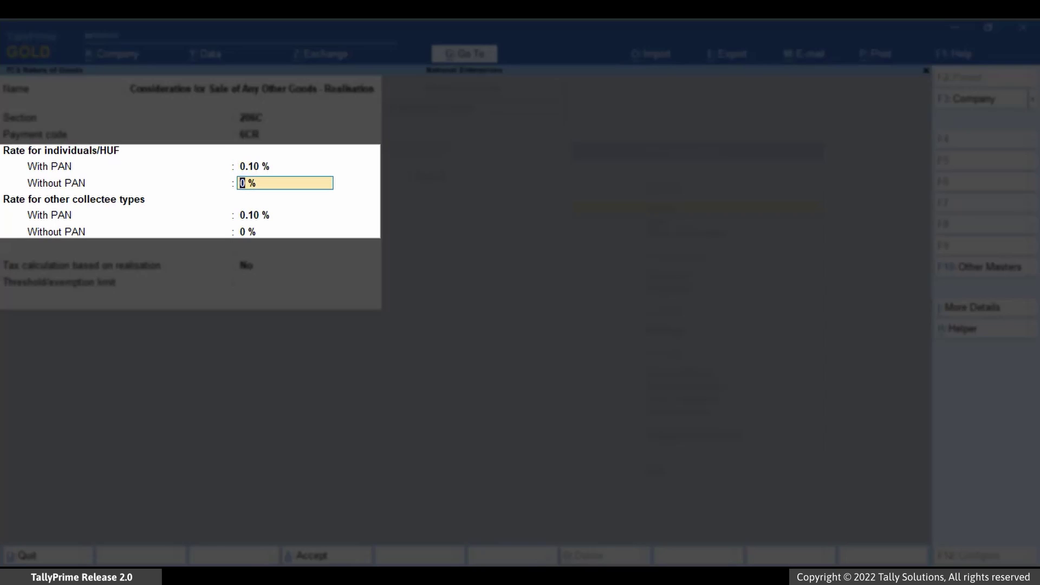
text(1)
key(Return)
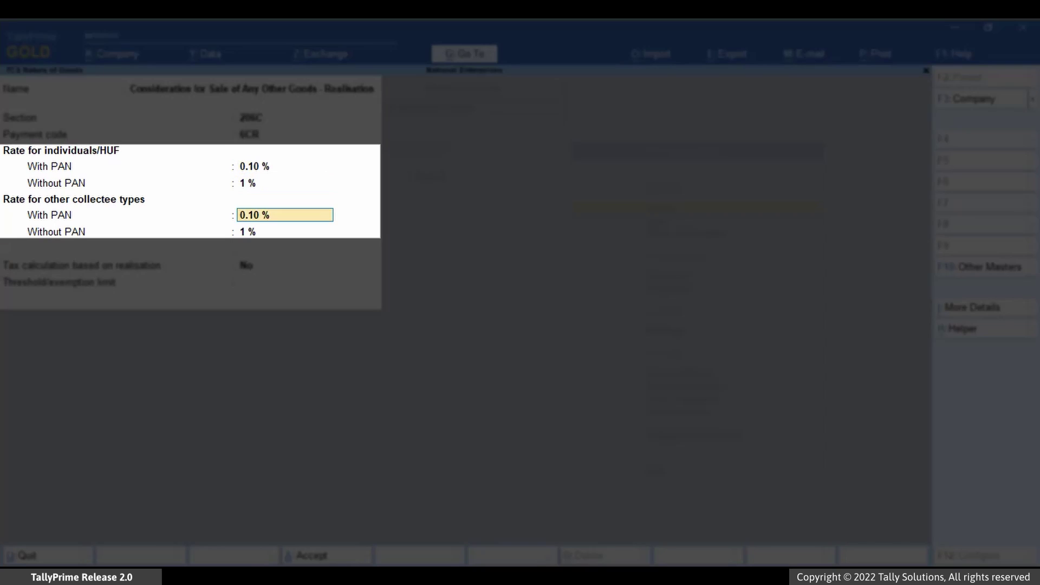
key(Return)
key(Return)
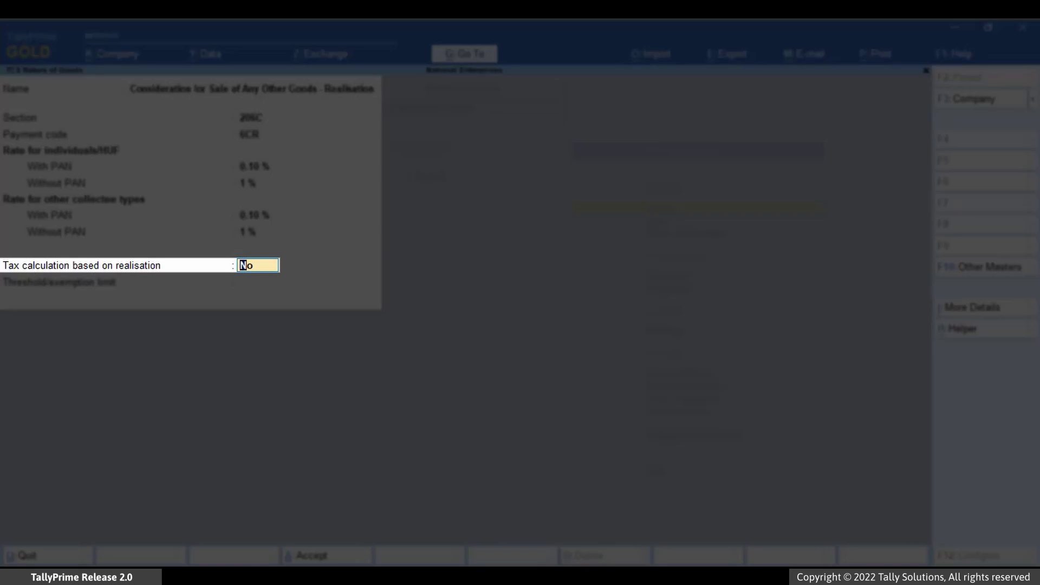
text(Yes)
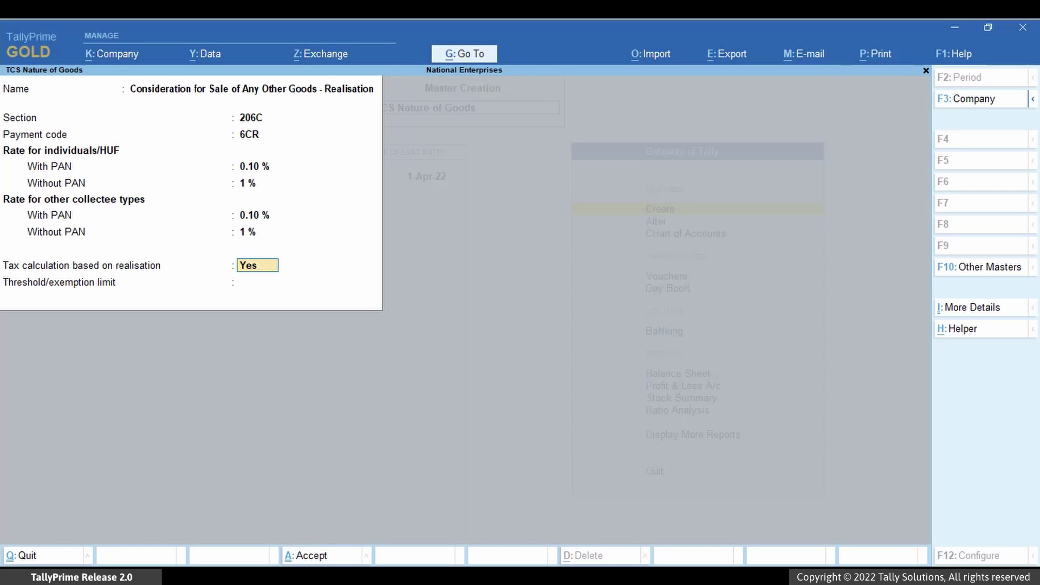
key(Return)
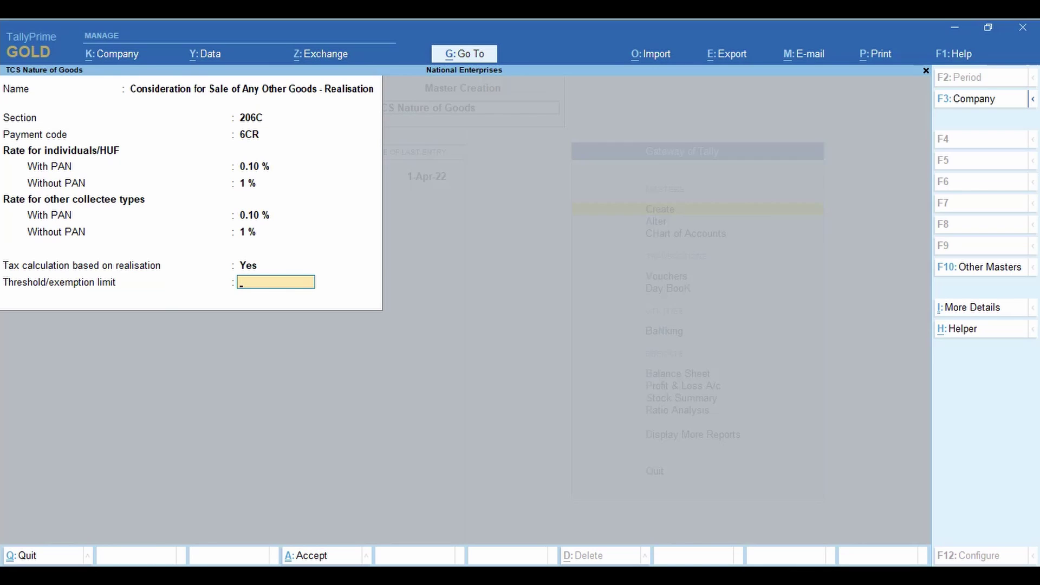
Save the Realisation nature of goods and close the blank form
key(Return)
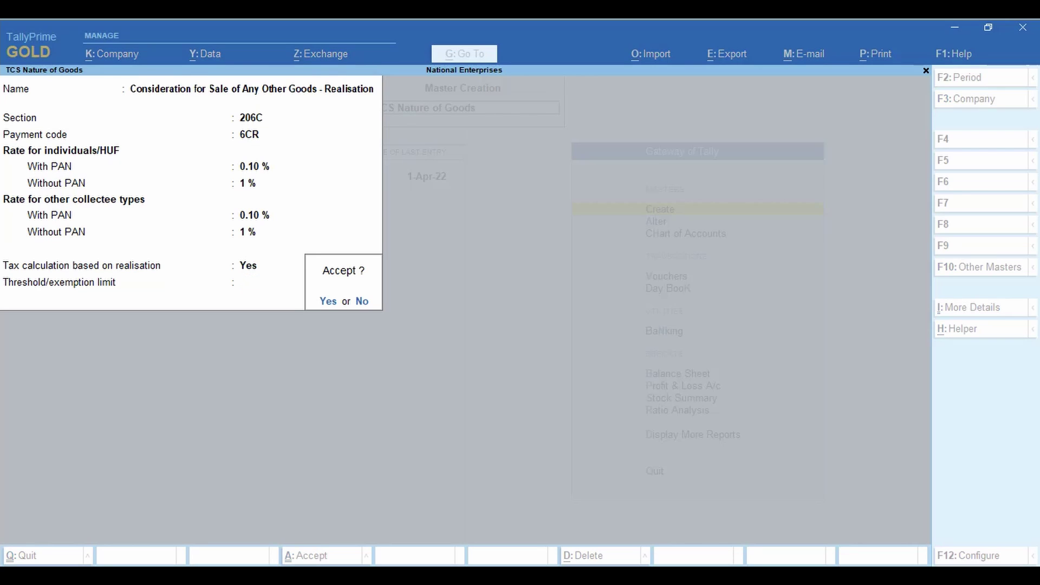
key(Return)
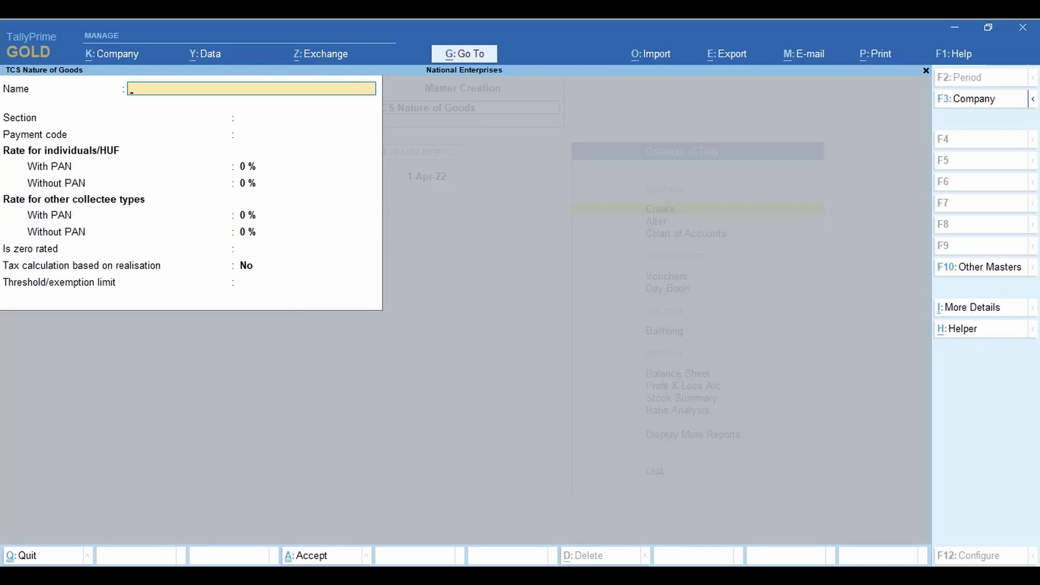
key(Escape)
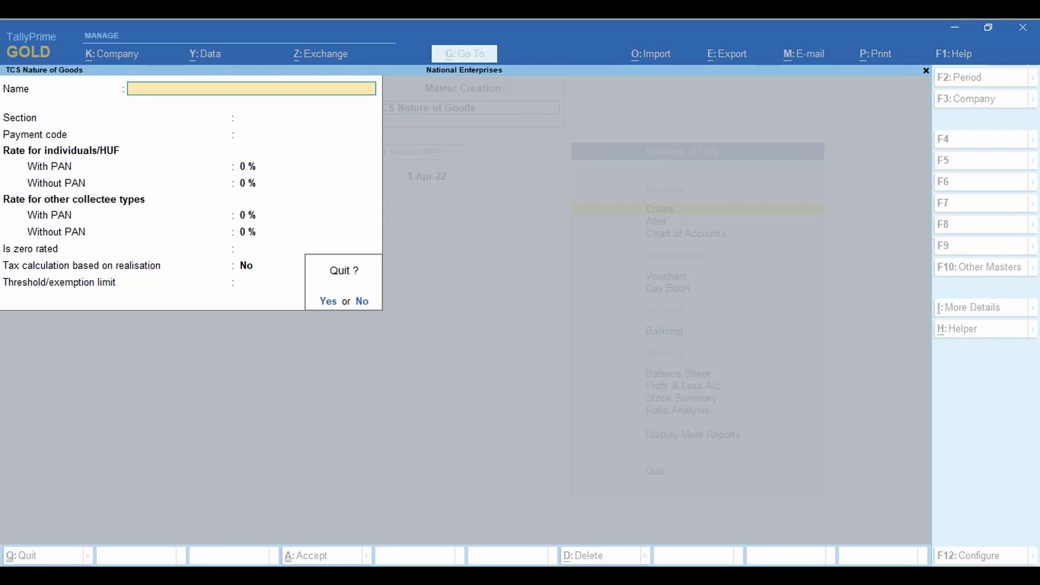
key(Return)
Create a new ledger 'TCS Ledger' under Duties & Taxes with duty type TCS
key(Up)
key(Up)
key(Up)
key(Up)
key(Up)
key(Up)
key(Up)
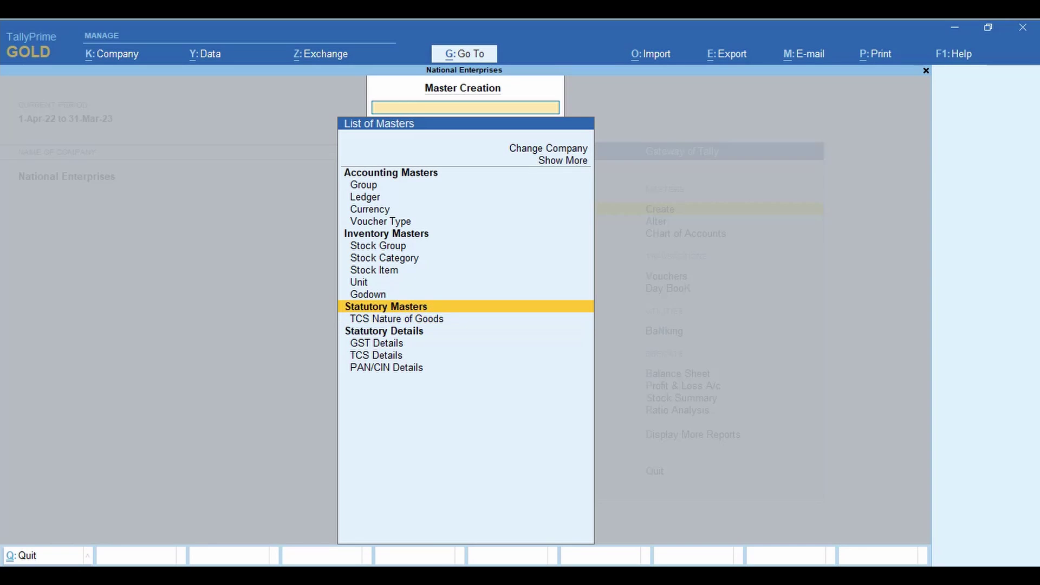
key(Up)
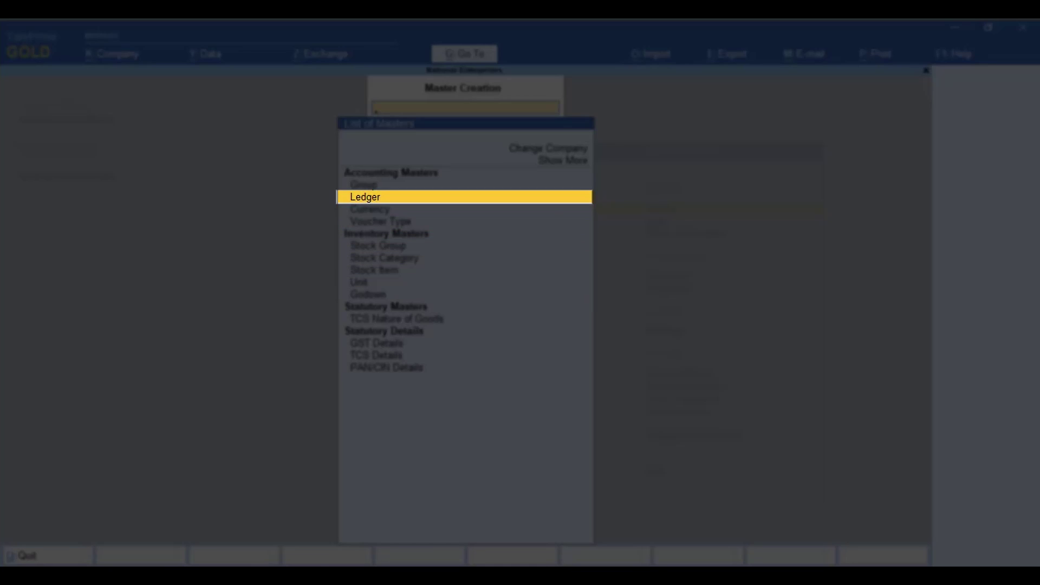
key(Return)
text(TCS)
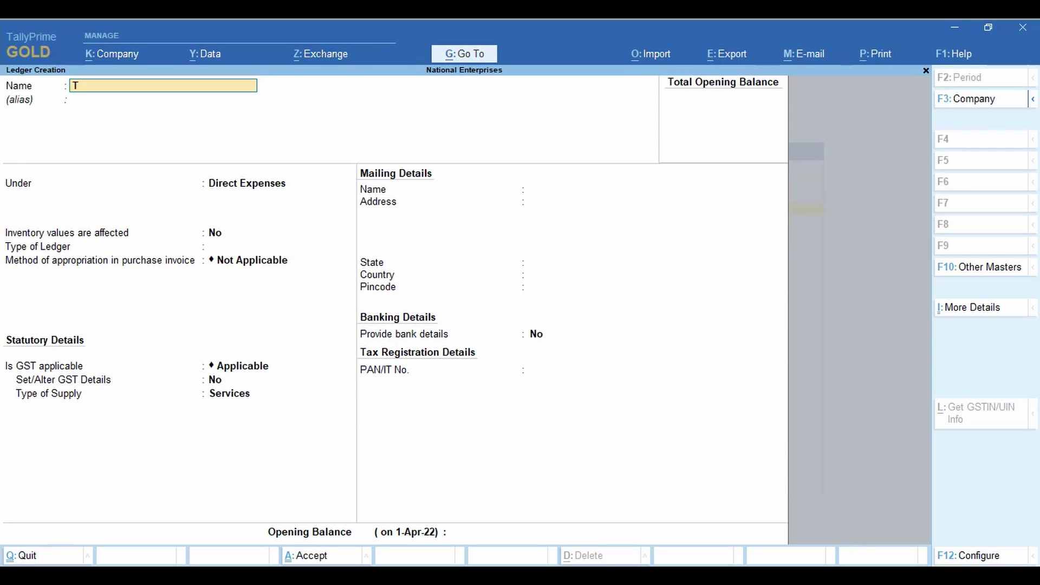
text( Ledger)
key(Return)
key(Return)
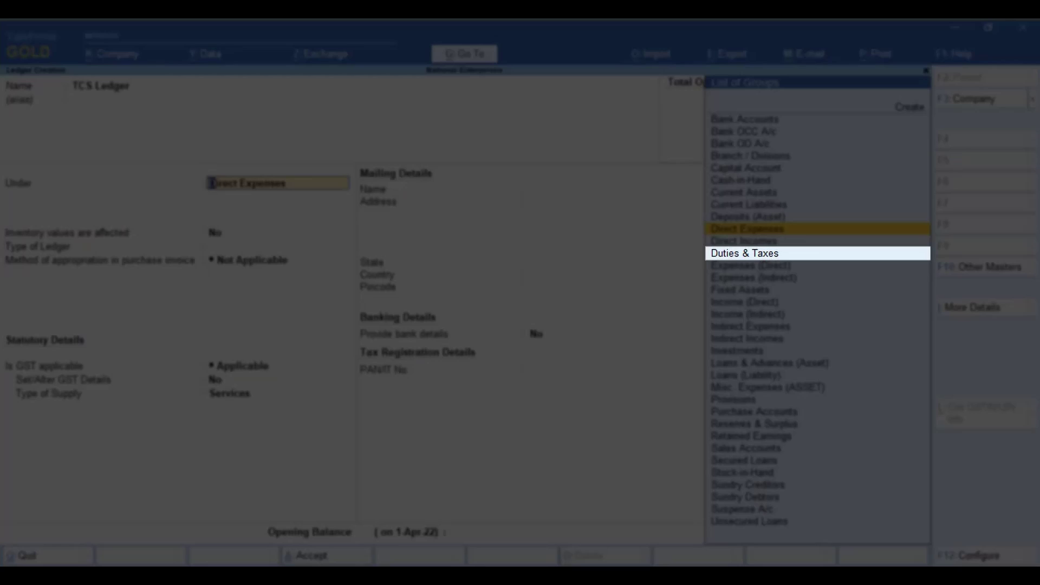
key(Down)
key(Down)
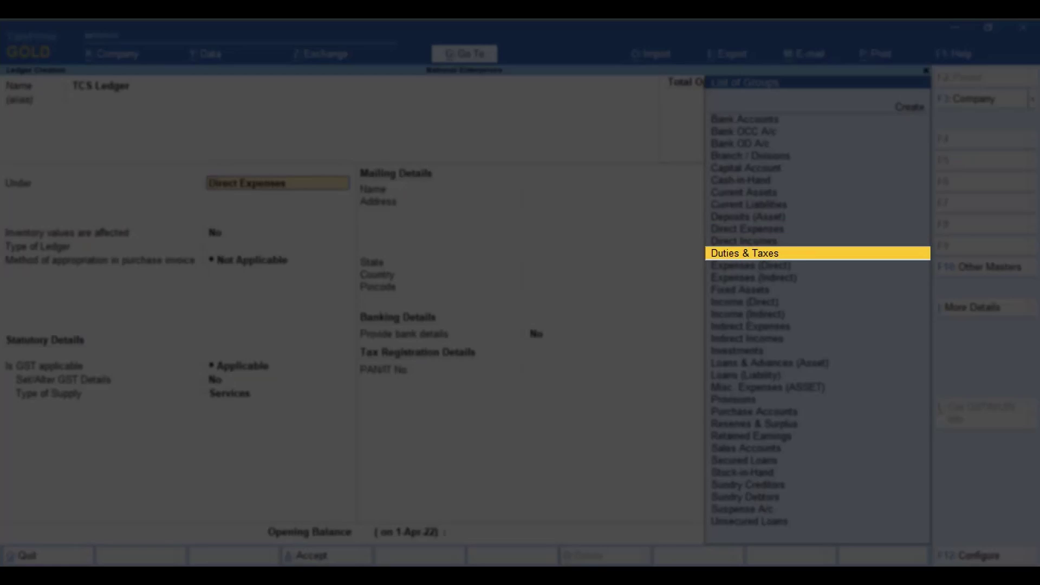
key(Return)
key(Down)
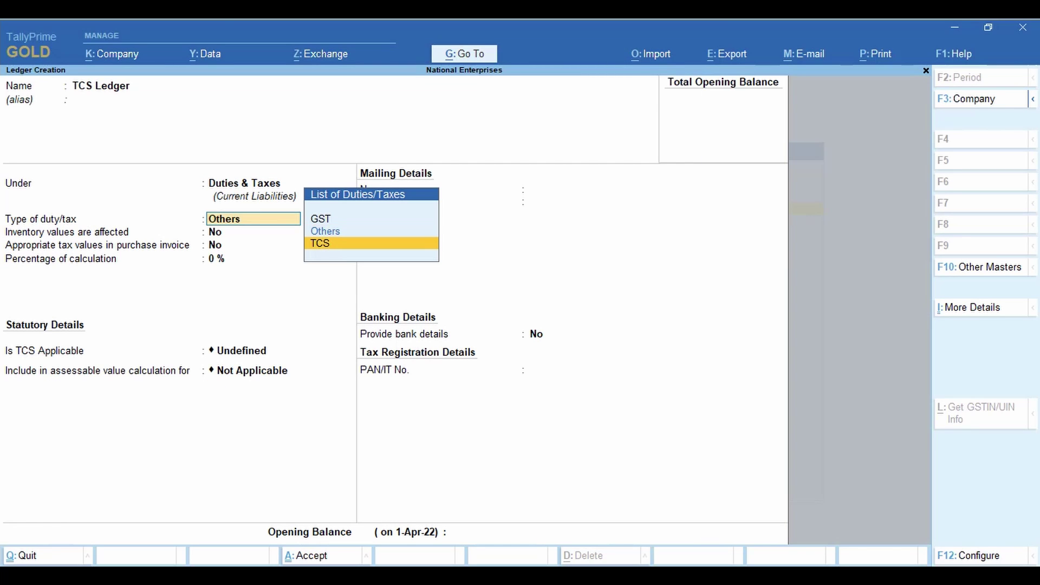
key(Return)
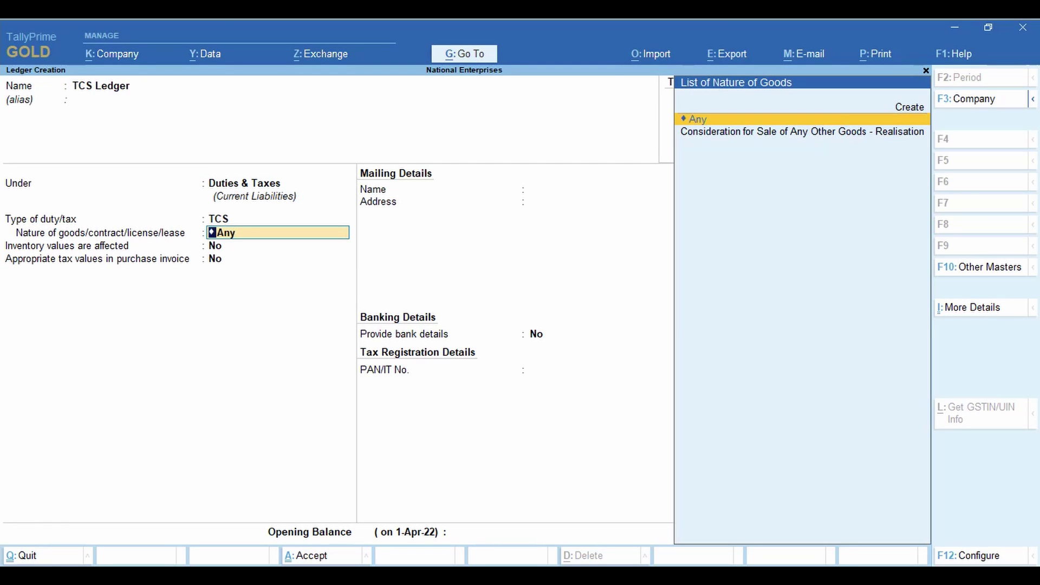
Give TCS Ledger the realisation nature of goods and save it
key(Down)
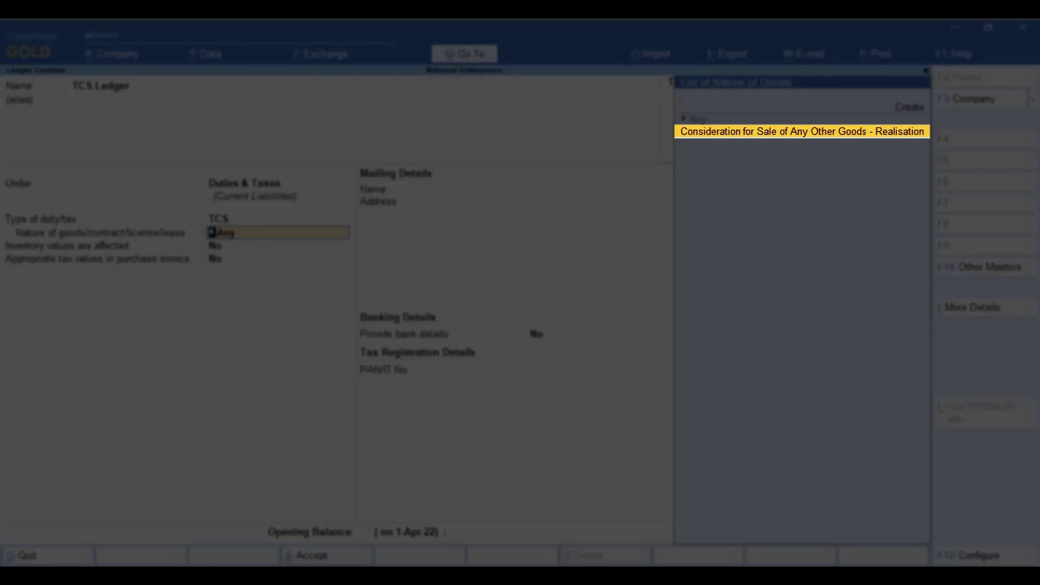
key(Return)
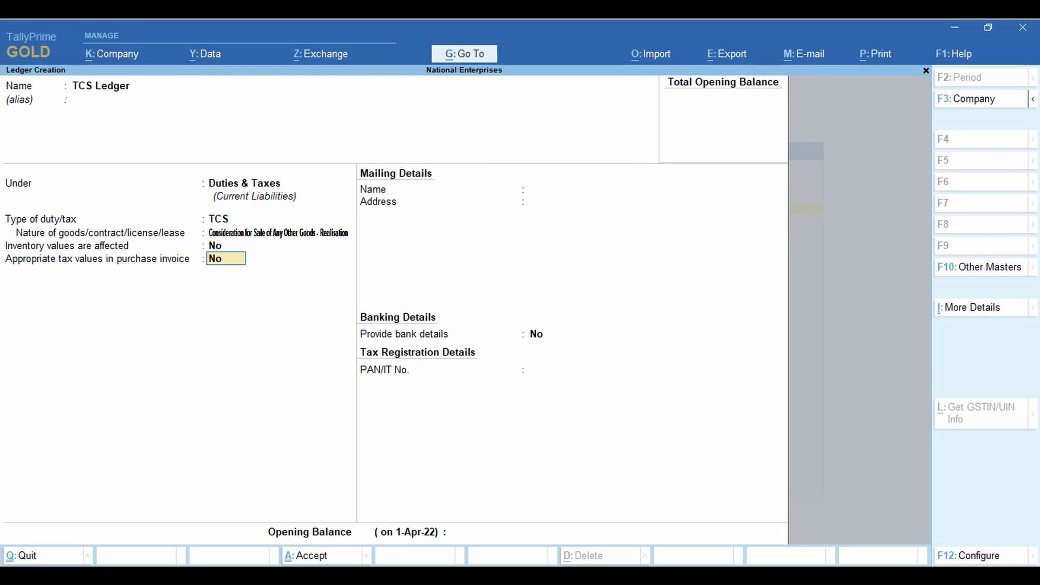
key(Return)
key(Return)
key(Return)
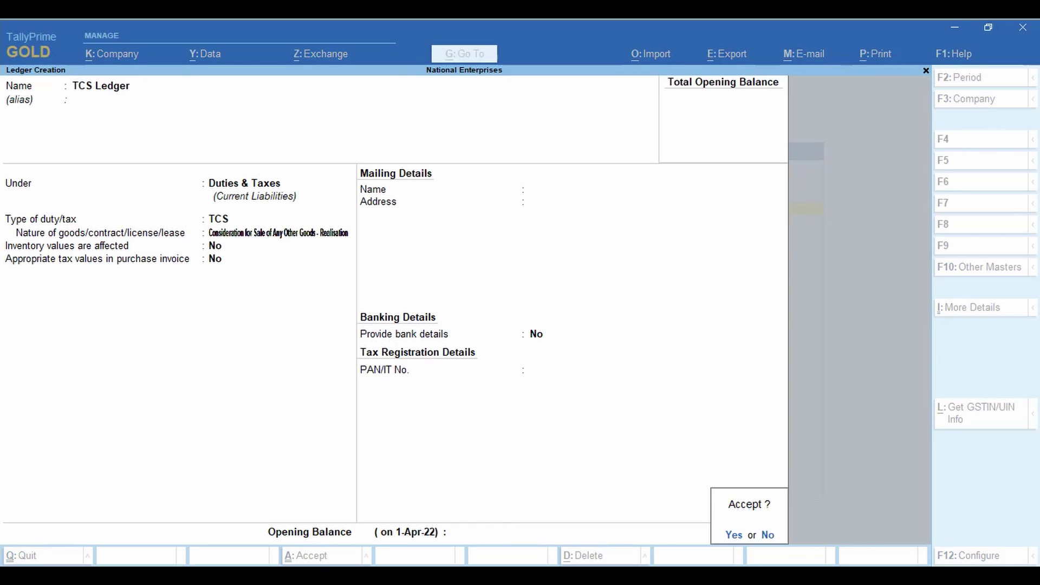
key(Return)
text(Sales)
Set up the Sales ledger under Sales Accounts: GST on, Sales Taxable, TCS on realisation
key(Return)
key(Return)
text(Sa)
key(Return)
key(Return)
key(Return)
key(y)
key(Return)
key(Return)
key(Down)
key(Down)
key(Down)
key(Down)
key(Down)
key(Down)
key(Down)
key(Down)
key(Down)
key(Down)
key(Down)
key(Down)
key(Down)
key(Down)
key(Down)
key(Down)
key(Down)
key(Down)
key(Down)
key(Down)
key(Return)
key(Return)
key(Return)
key(Up)
key(Return)
key(Up)
key(Up)
key(Return)
key(Down)
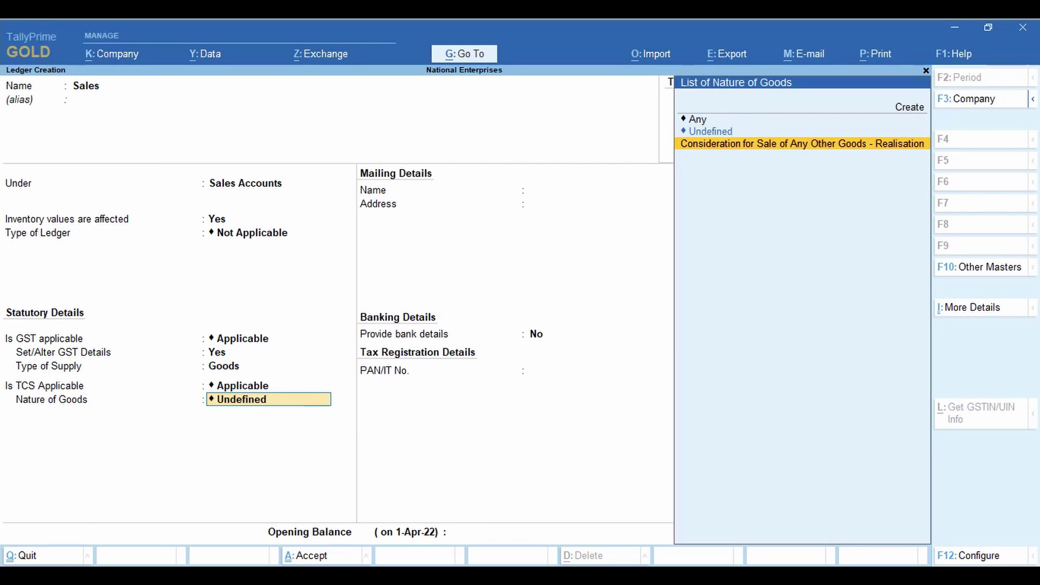
key(Return)
key(Return)
key(Return)
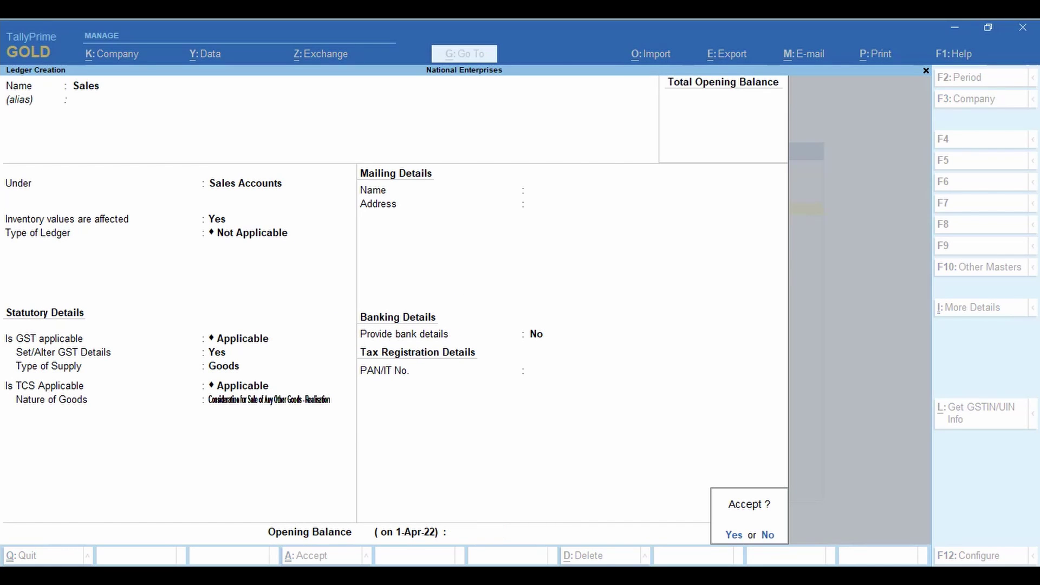
key(Return)
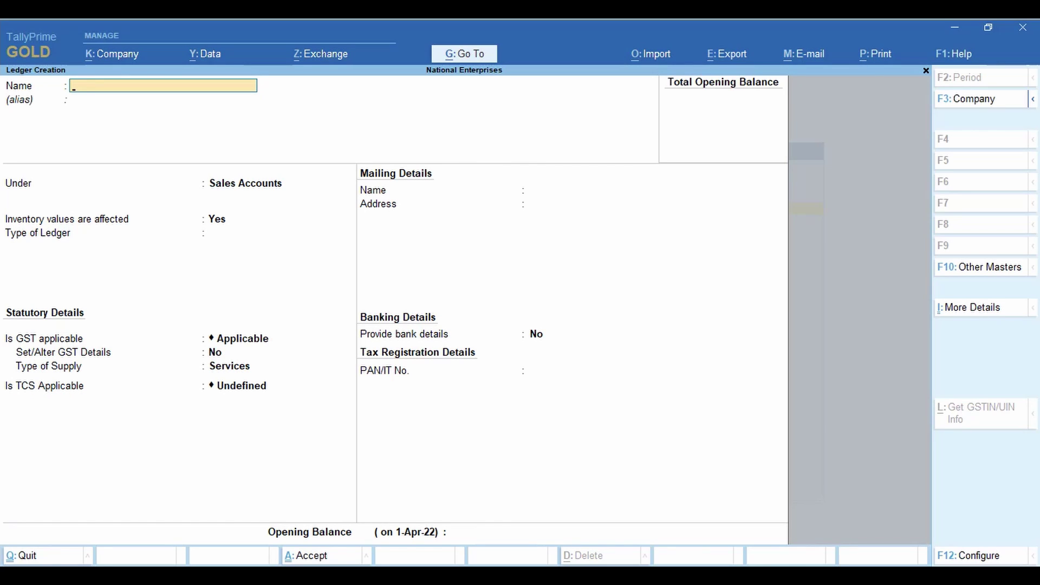
Create ledger CGST under Duties & Taxes with duty type GST
text(CGST)
key(Return)
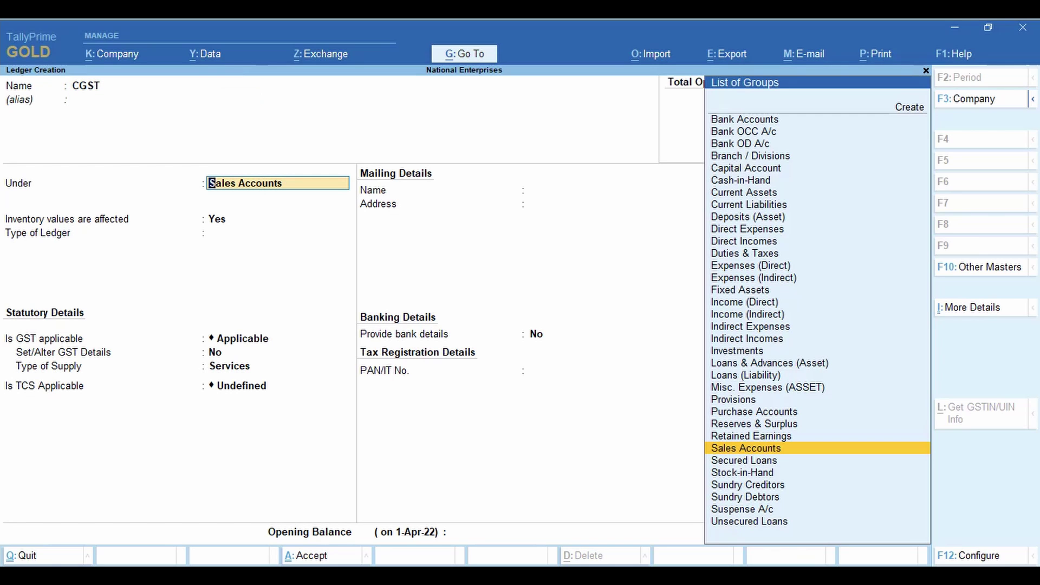
key(Up)
key(Up)
key(Up)
key(Up)
key(Up)
key(Up)
key(Up)
key(Up)
key(Up)
key(Up)
key(Up)
key(Up)
key(Up)
key(Up)
key(Up)
key(Up)
key(Return)
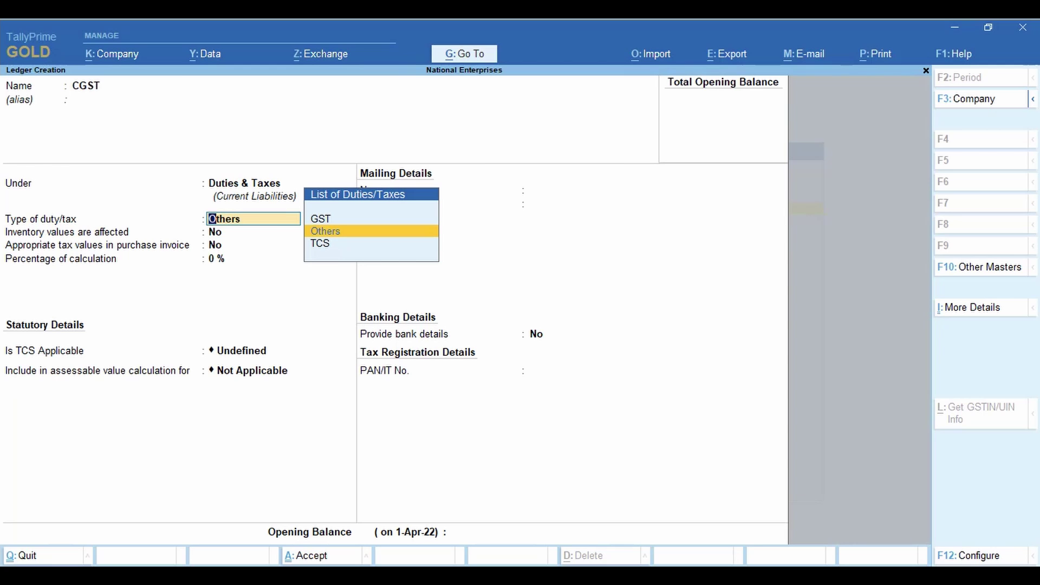
key(Up)
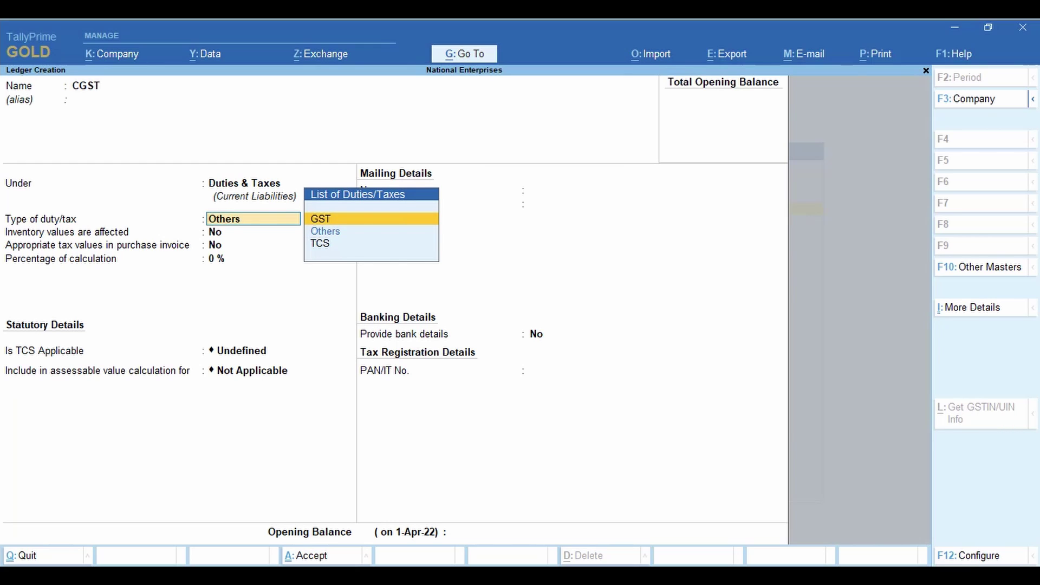
key(Return)
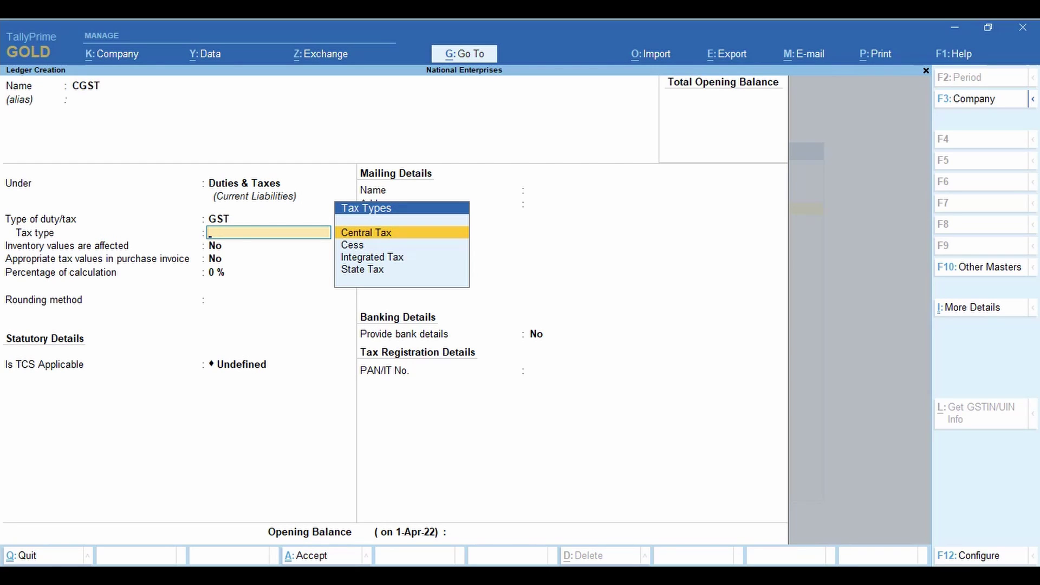
Set CGST to Central Tax, rounding Not Applicable, with TCS applicable on realisation
key(Return)
key(Return)
key(Return)
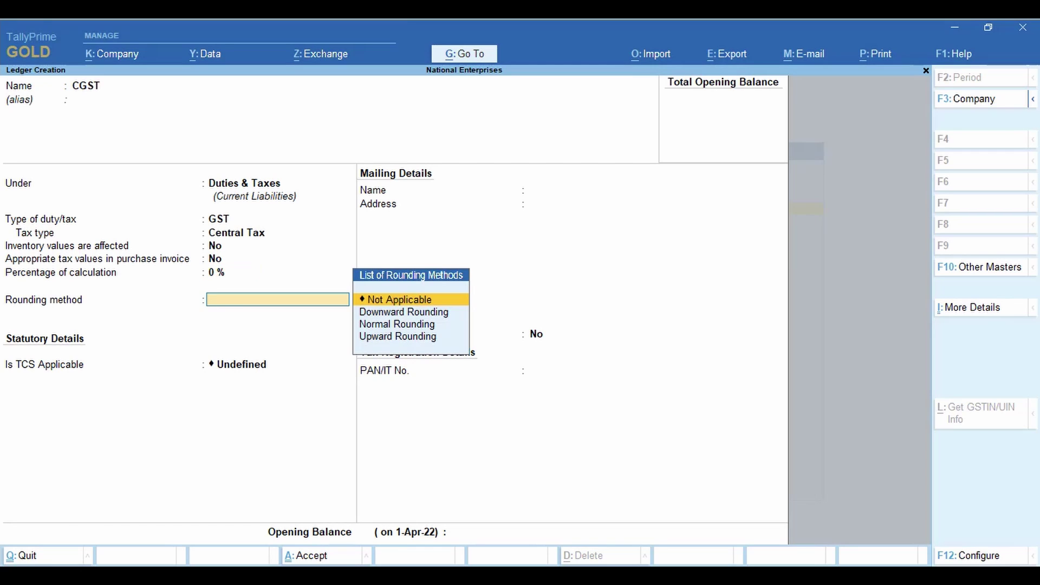
key(Return)
key(Up)
key(Up)
key(Return)
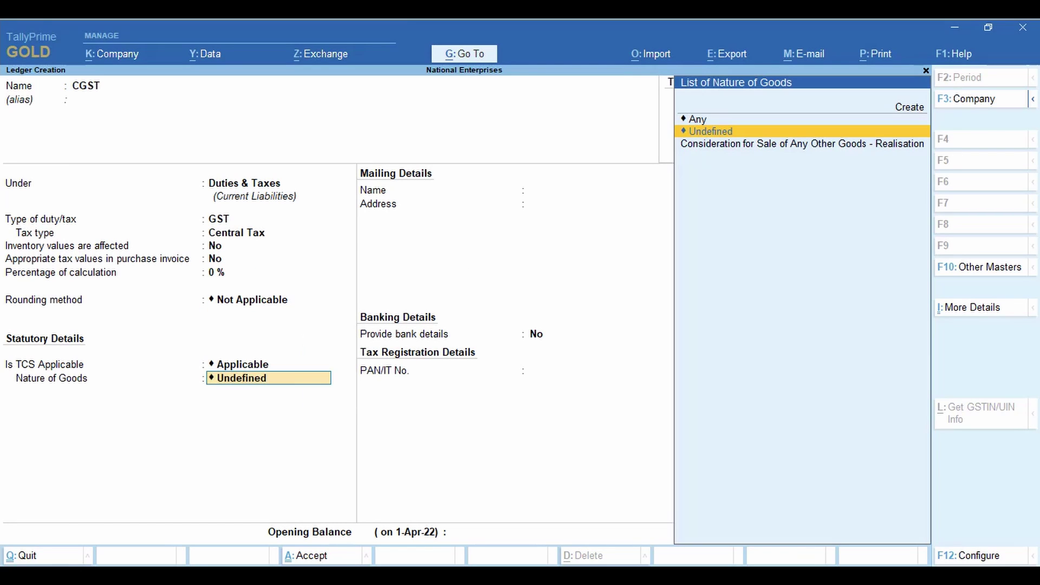
key(Down)
key(Return)
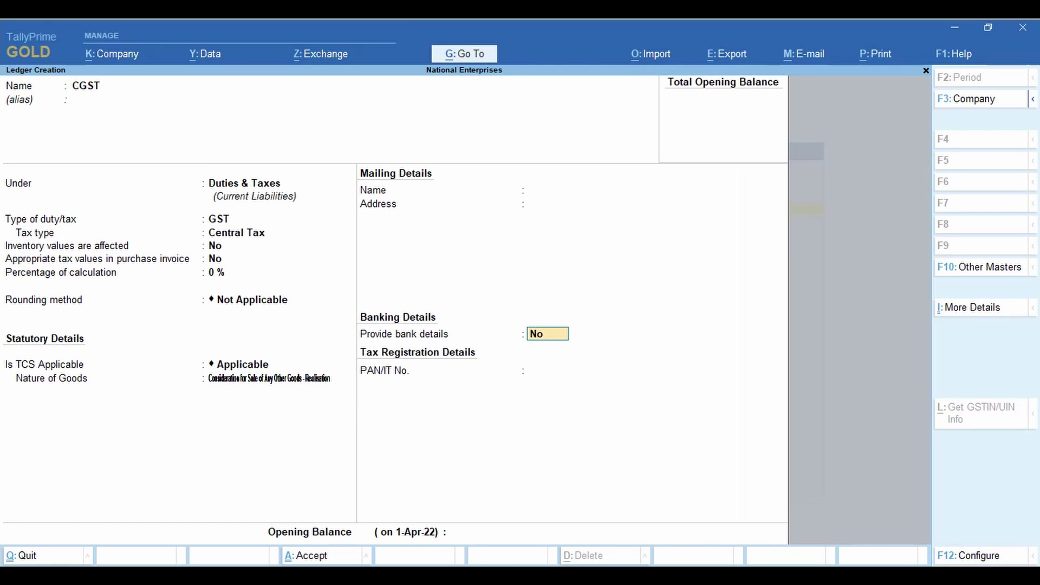
key(Return)
key(Return)
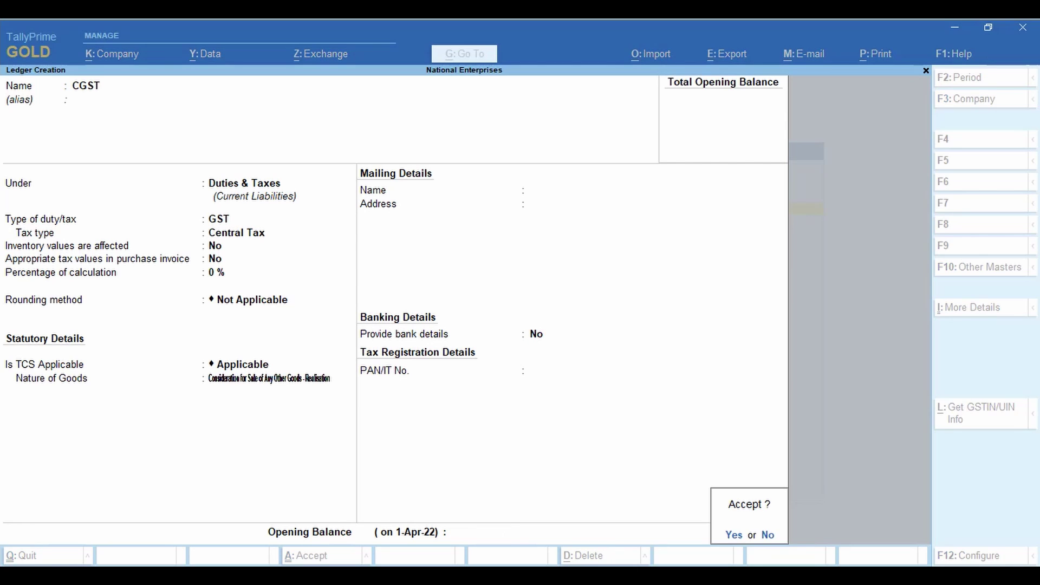
key(Return)
Create ledger SGST under Duties & Taxes as GST State Tax
text(SGST)
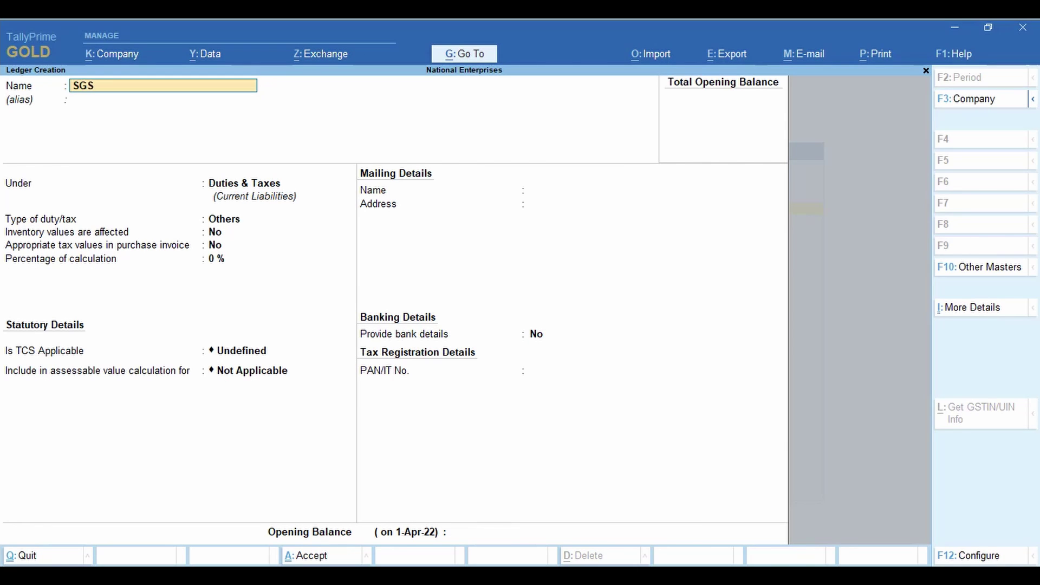
key(Return)
key(Return)
text(G)
key(Return)
key(Down)
key(Down)
key(Down)
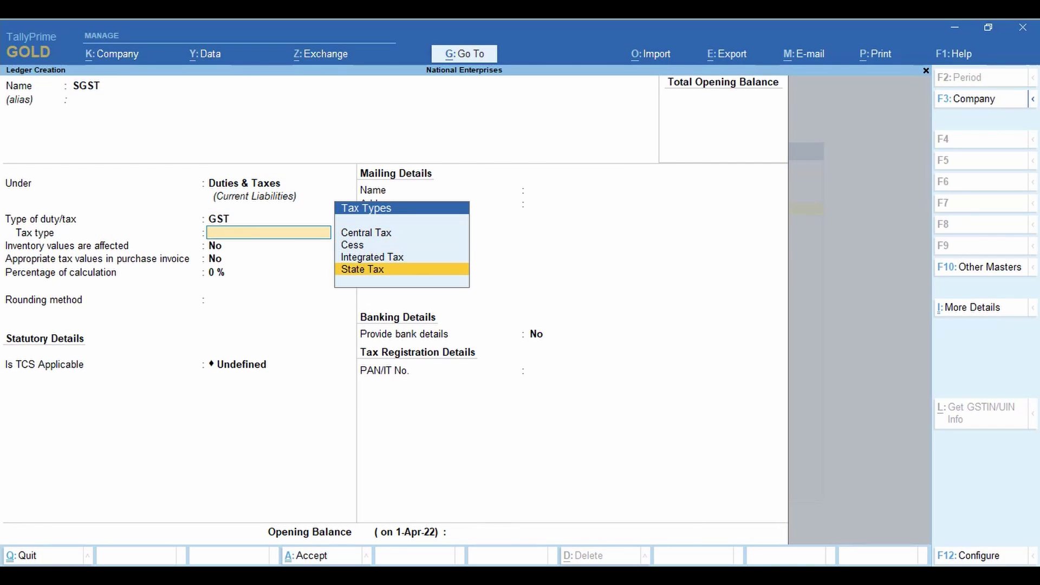
key(Return)
key(Return)
Make TCS applicable on realisation for SGST and save the ledger
key(Return)
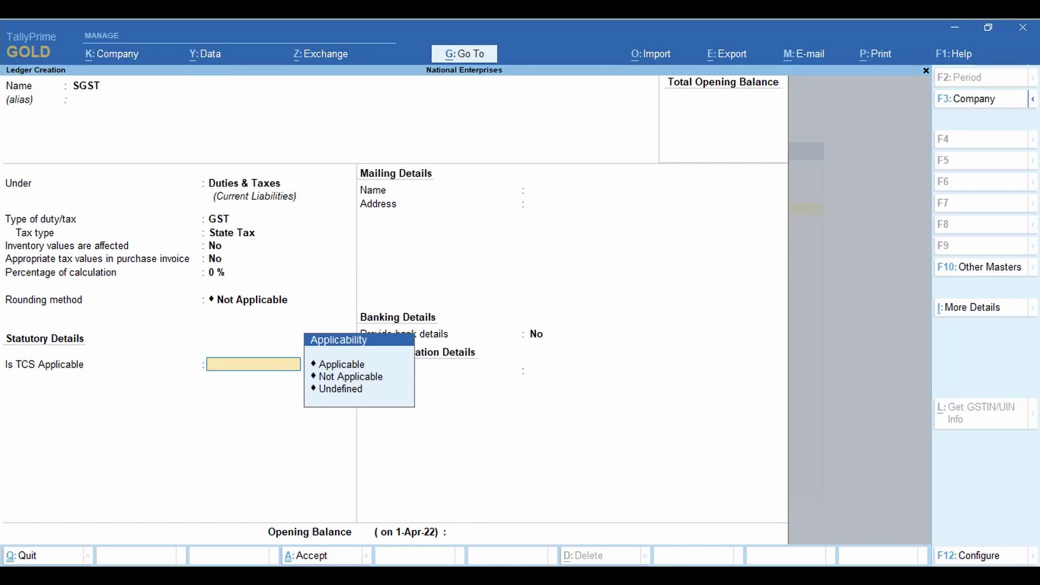
text(Applicable)
key(Return)
key(Down)
key(Return)
key(Return)
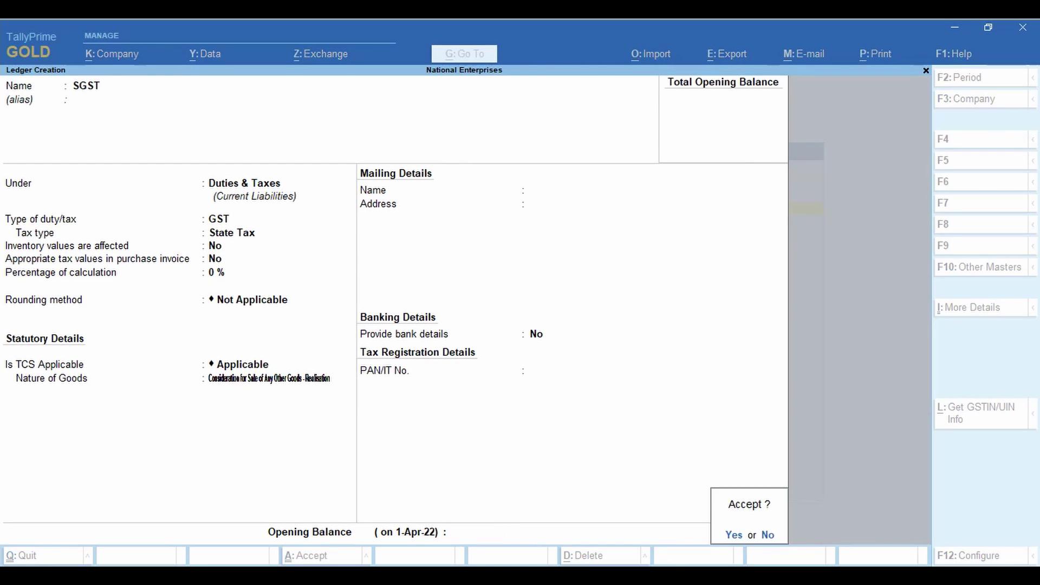
key(Return)
text(IGST)
Create the IGST ledger as GST Integrated Tax with TCS on realisation, then exit to Gateway
key(Return)
key(Return)
key(Up)
key(Return)
key(Down)
key(Down)
key(Return)
key(Return)
key(Return)
text(A)
key(Return)
key(Down)
key(Return)
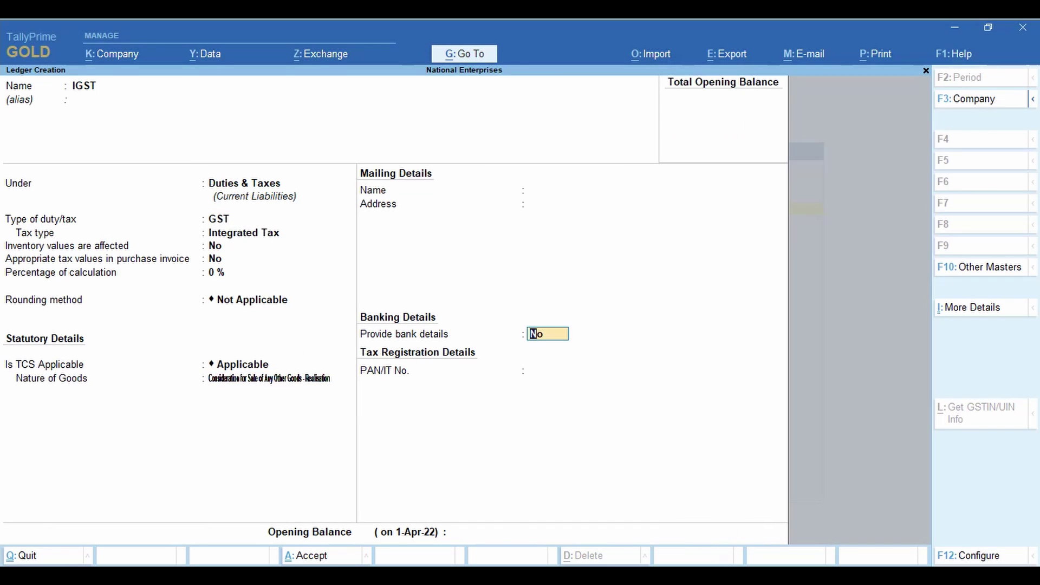
key(Return)
key(Return)
key(Return)
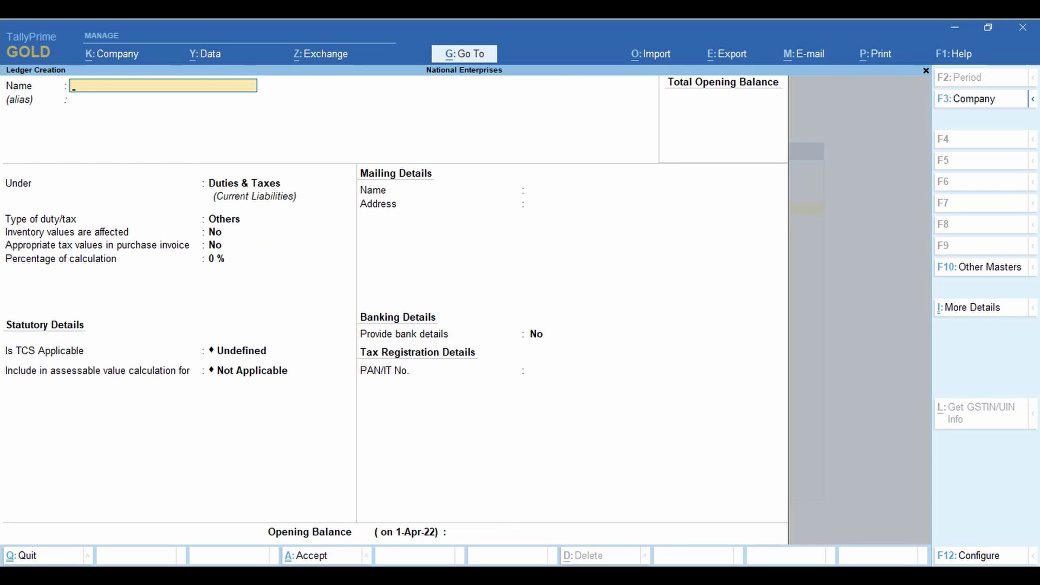
key(Escape)
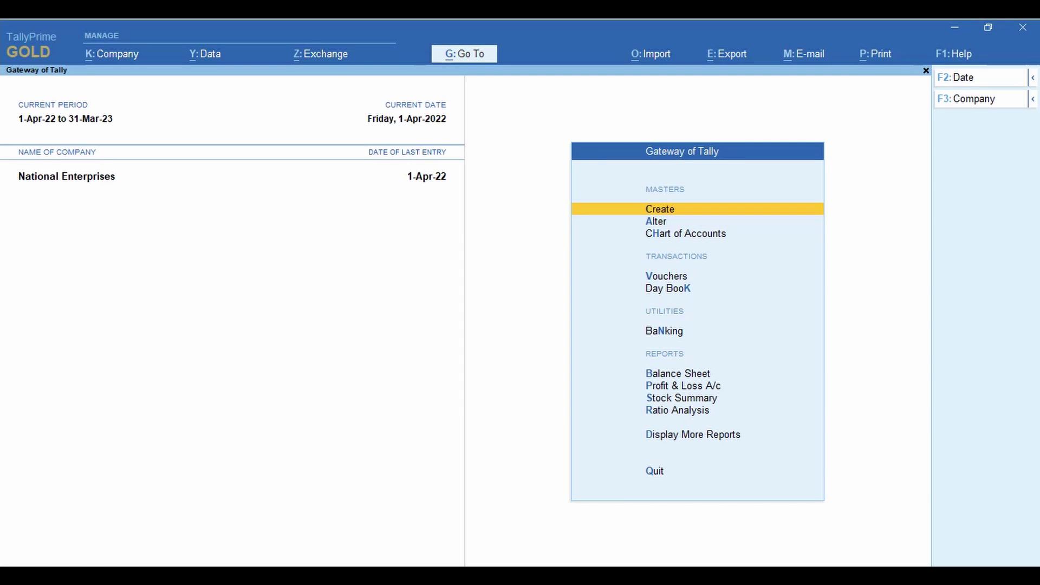
Start a sales invoice to LRR Logistics using the Sales ledger
key(Down)
key(Down)
key(Down)
key(Return)
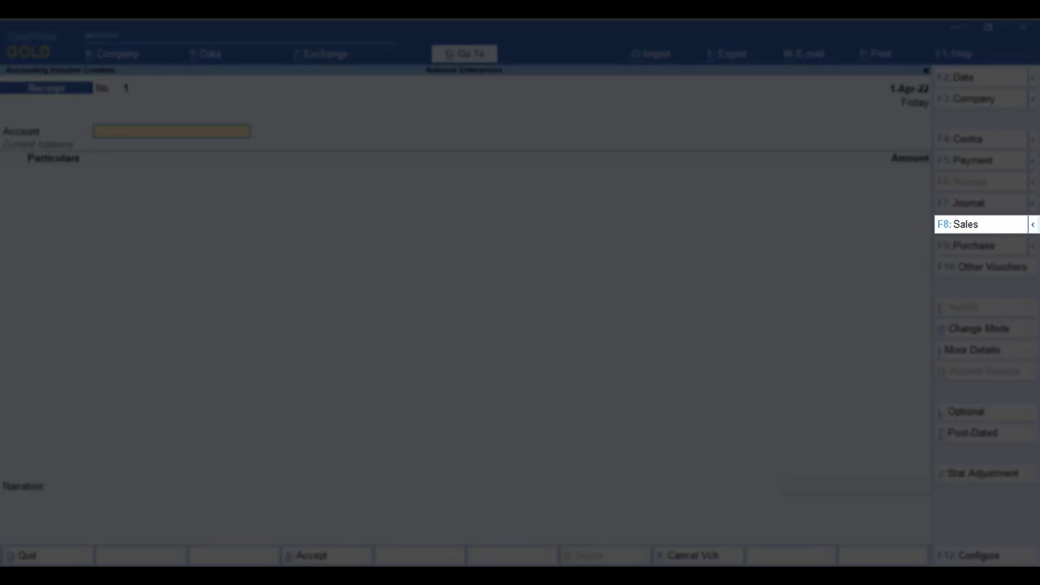
key(F8)
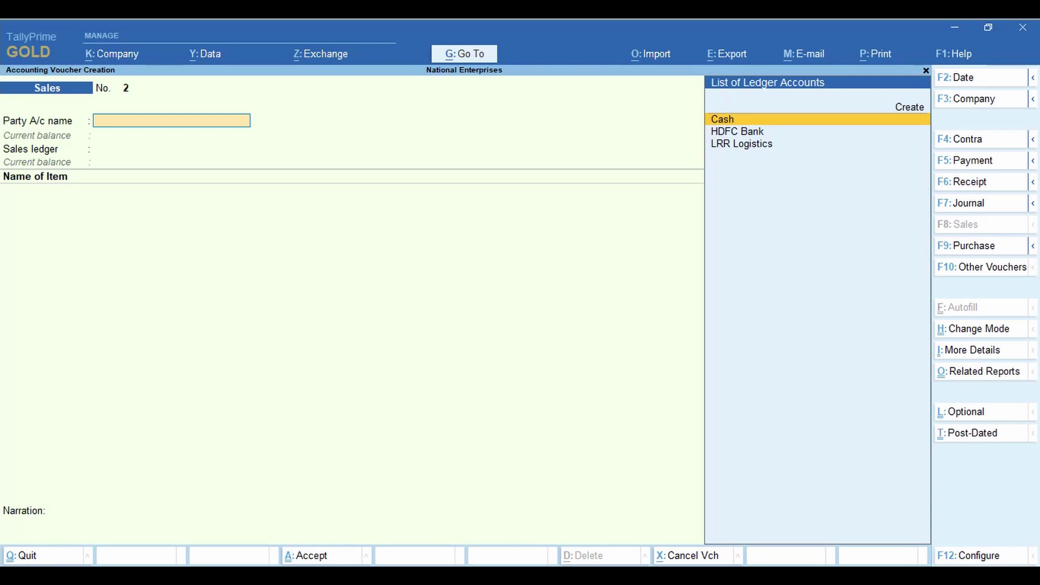
key(Down)
key(Down)
key(Return)
key(ctrl+a)
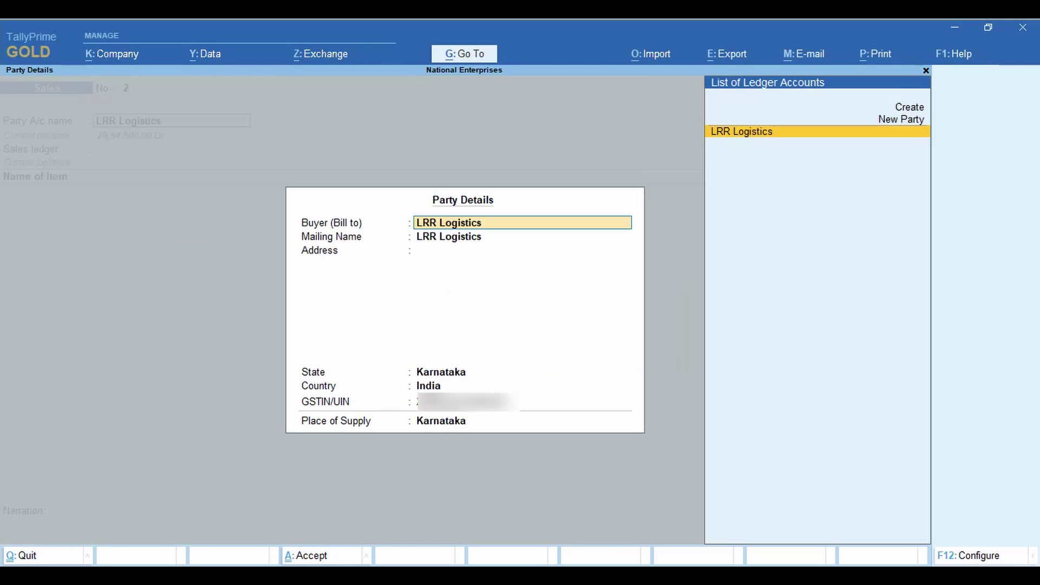
key(ctrl+a)
key(Return)
key(Return)
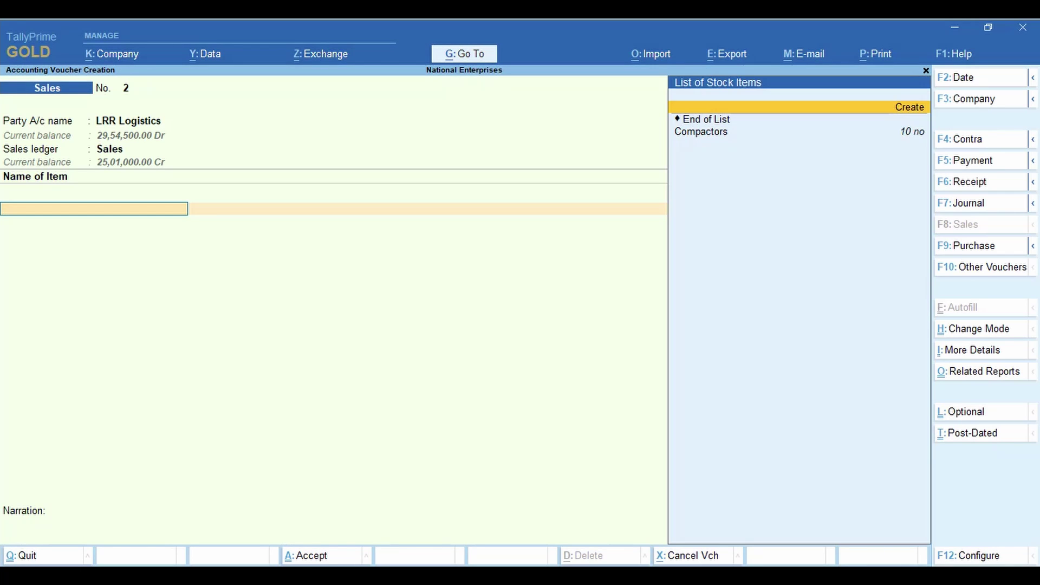
Add 5 Compactors at the default rate, totalling 12,50,000
key(Down)
key(Return)
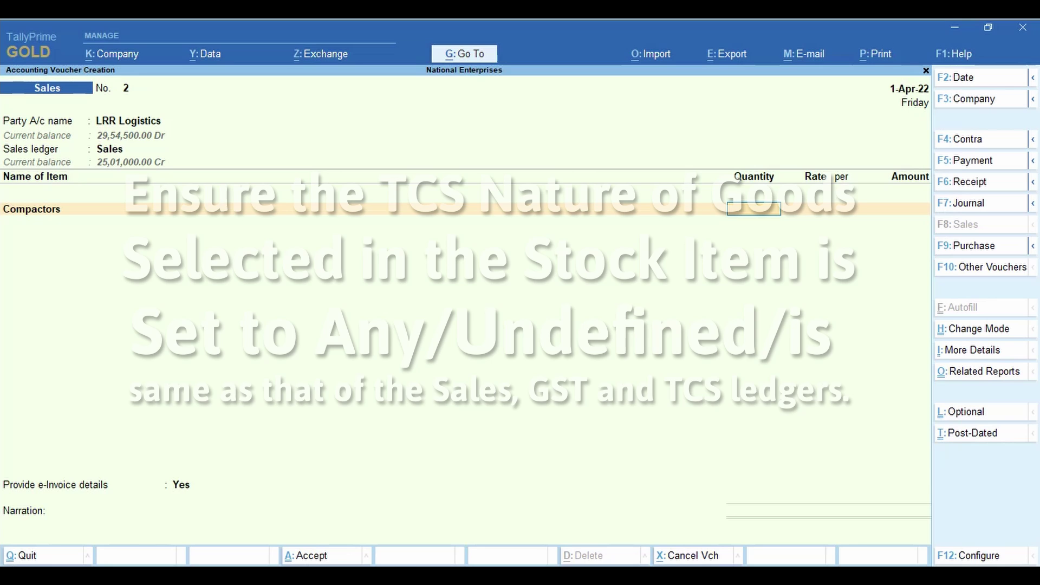
text(5)
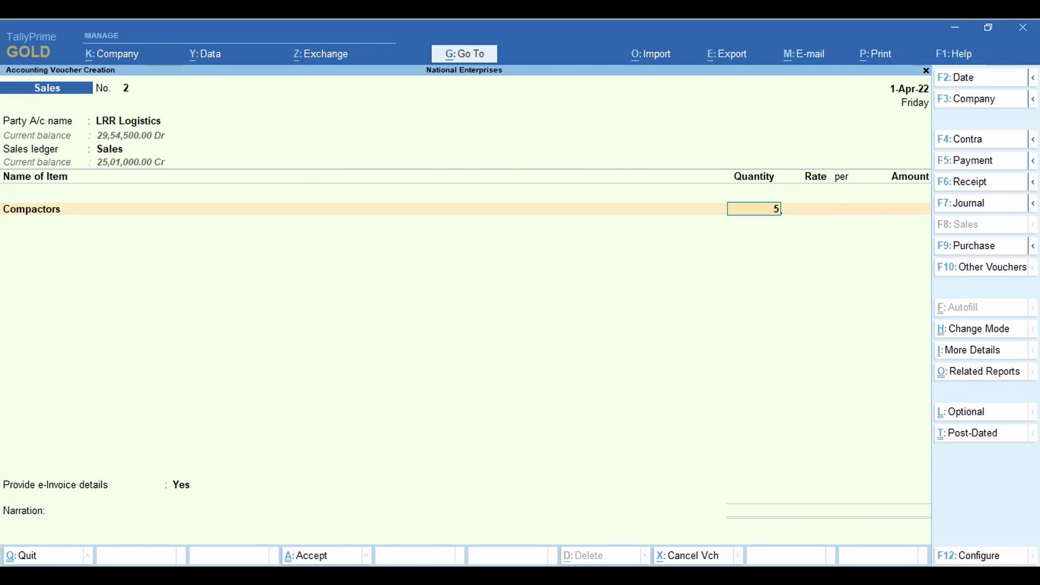
key(Return)
Add CGST and SGST lines of 1,12,500.00 each
key(Return)
key(Return)
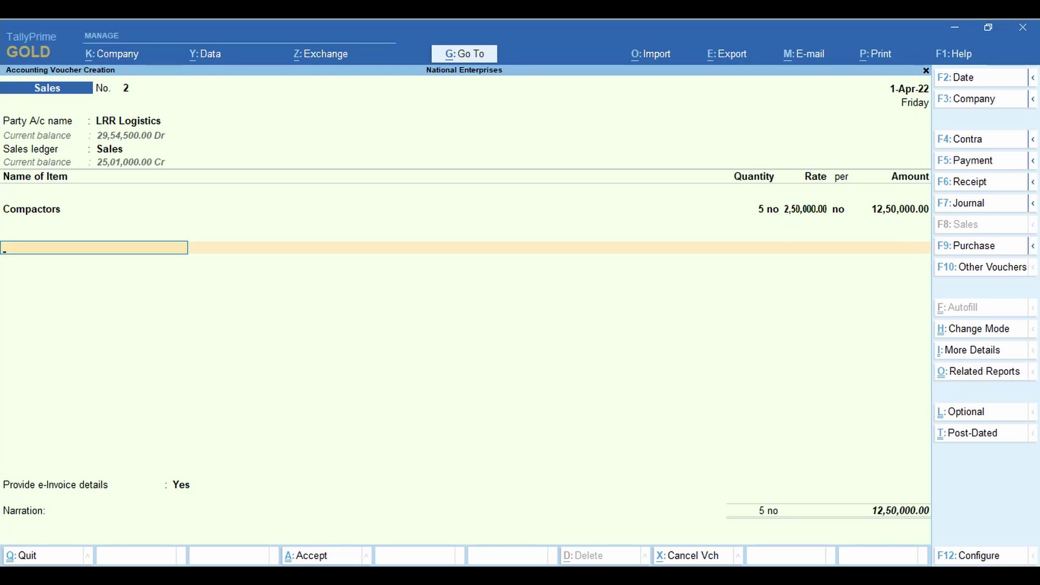
text(c)
key(Return)
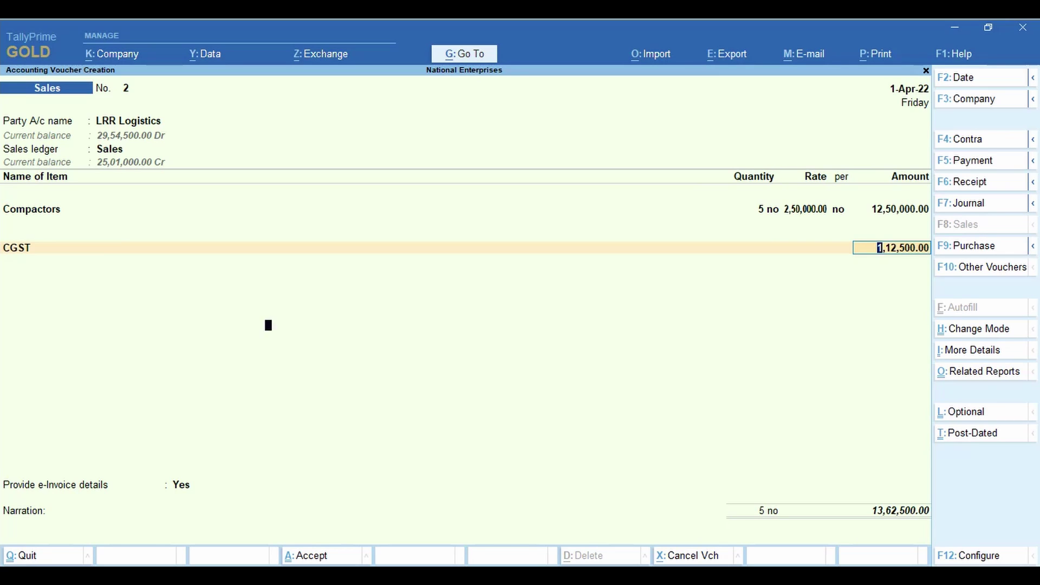
key(Return)
key(Return)
key(Return)
text(Sg)
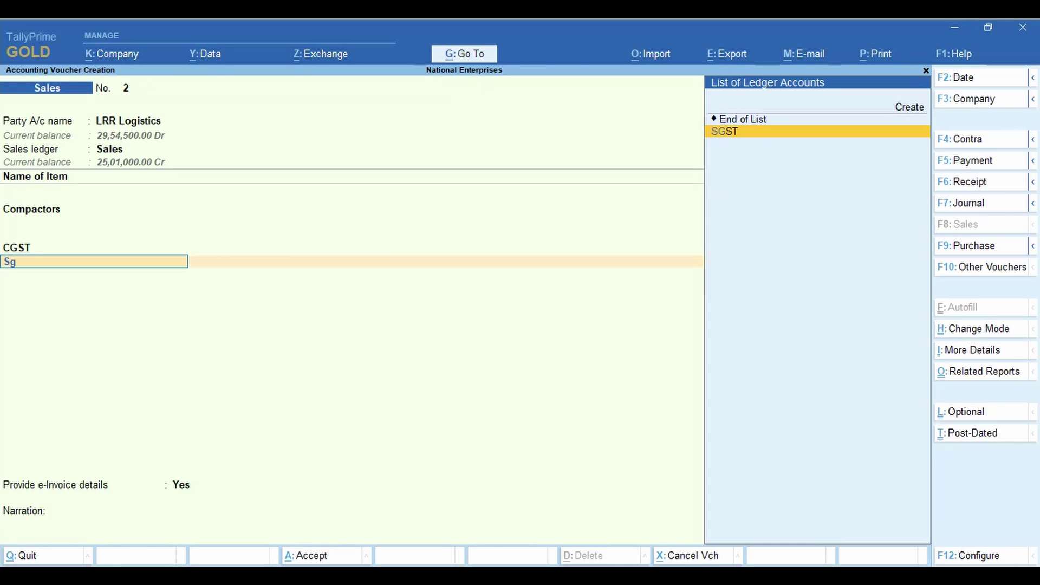
key(Return)
key(Return)
key(Return)
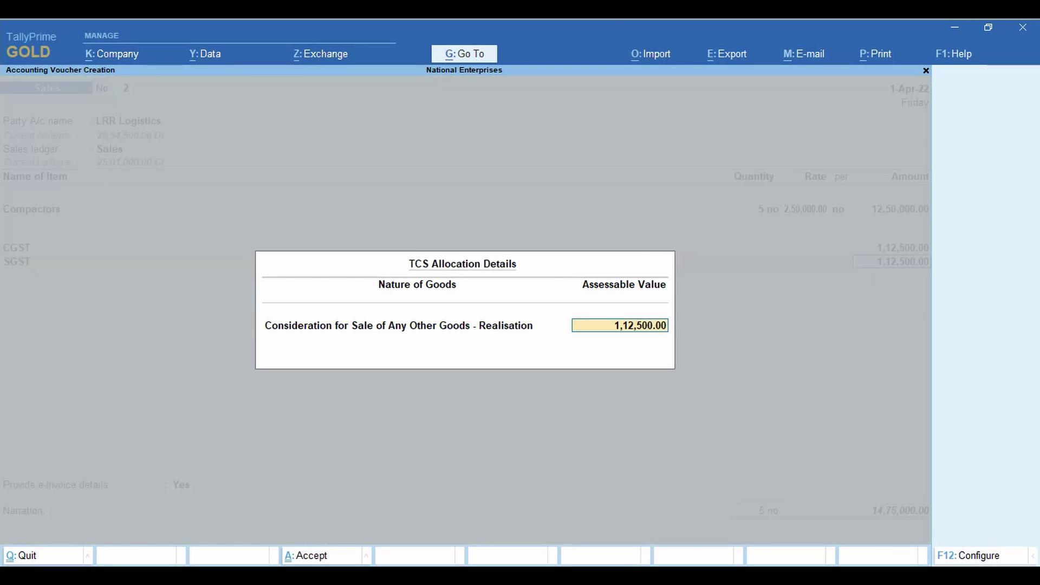
key(Return)
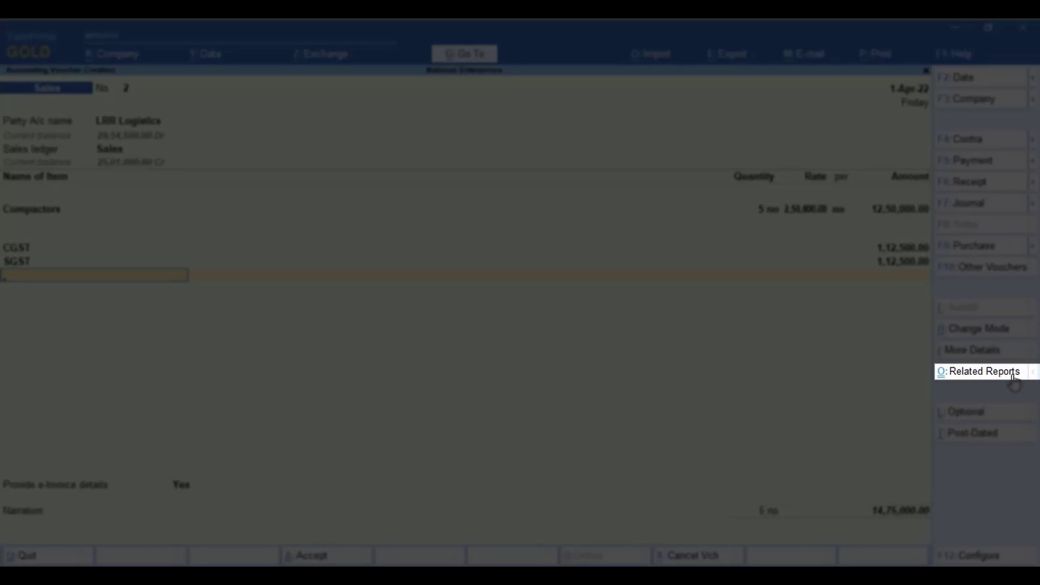
Check the TCS - Tax Analysis report, then return to the invoice
click(1011, 375)
key(Down)
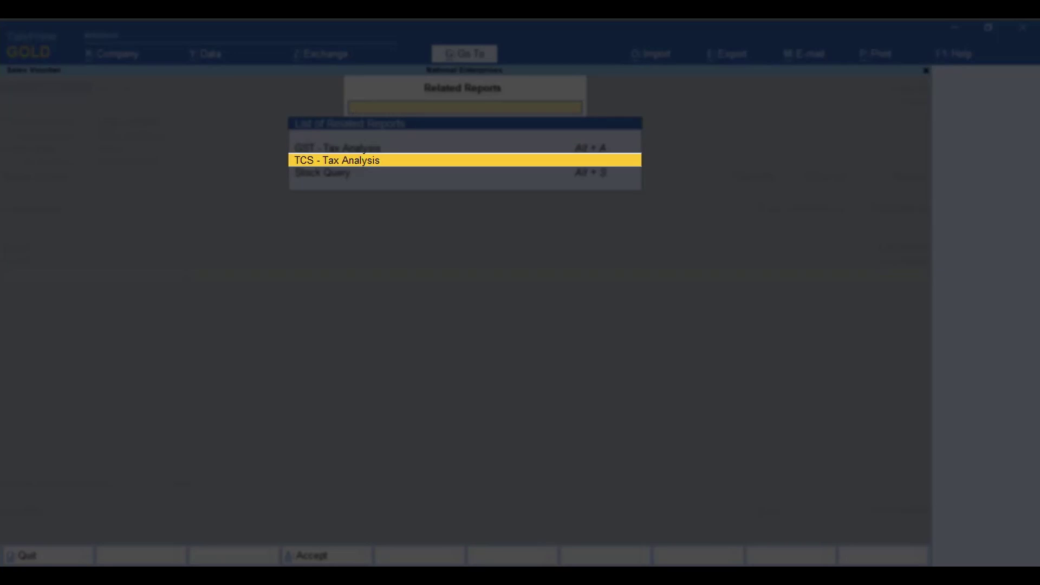
key(Return)
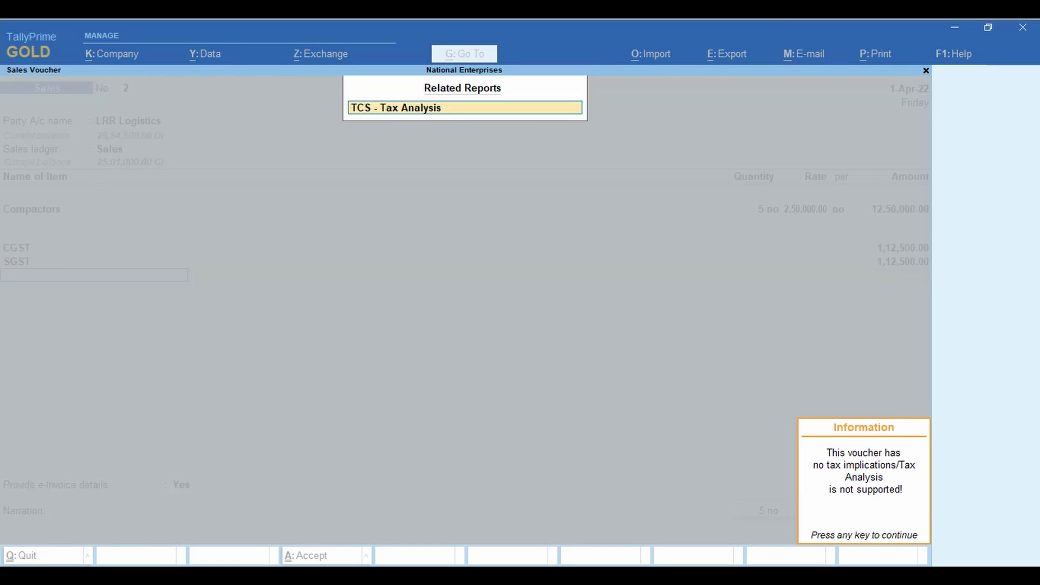
key(Escape)
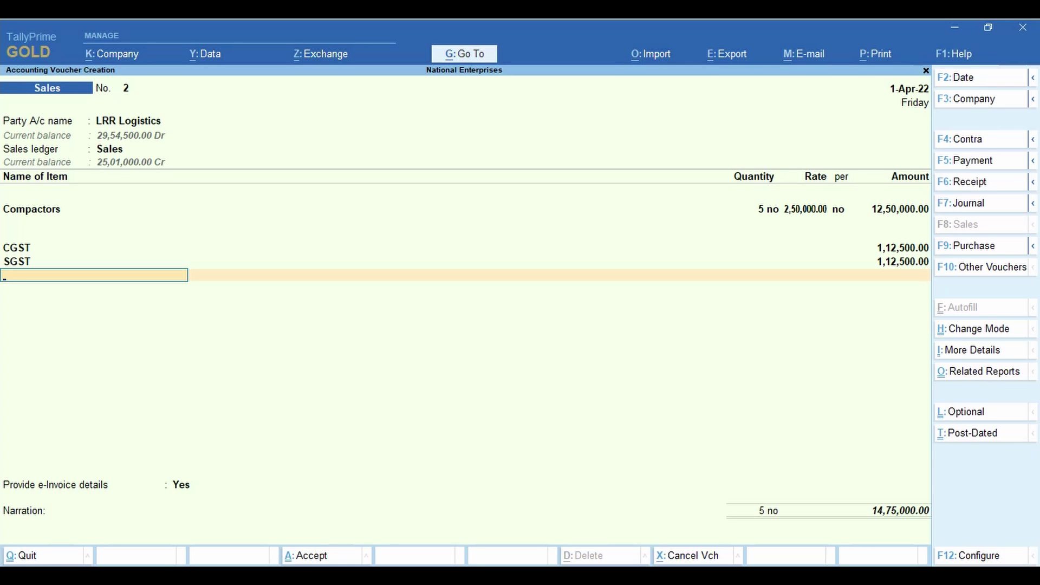
Keep e-Invoice details as Yes and save invoice No. 2 for 14,75,000.00
key(Return)
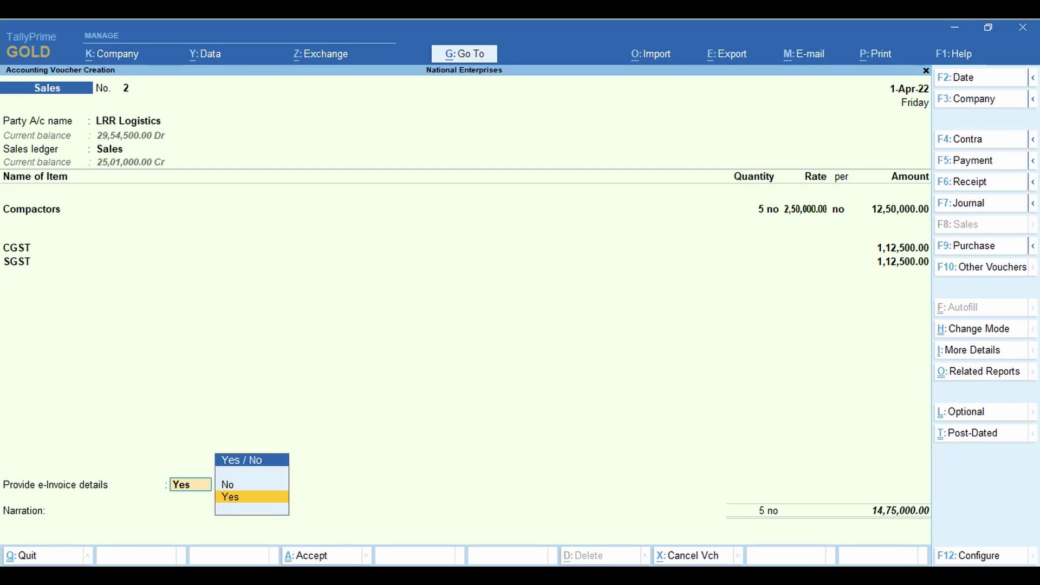
key(Return)
key(Return)
click(233, 531)
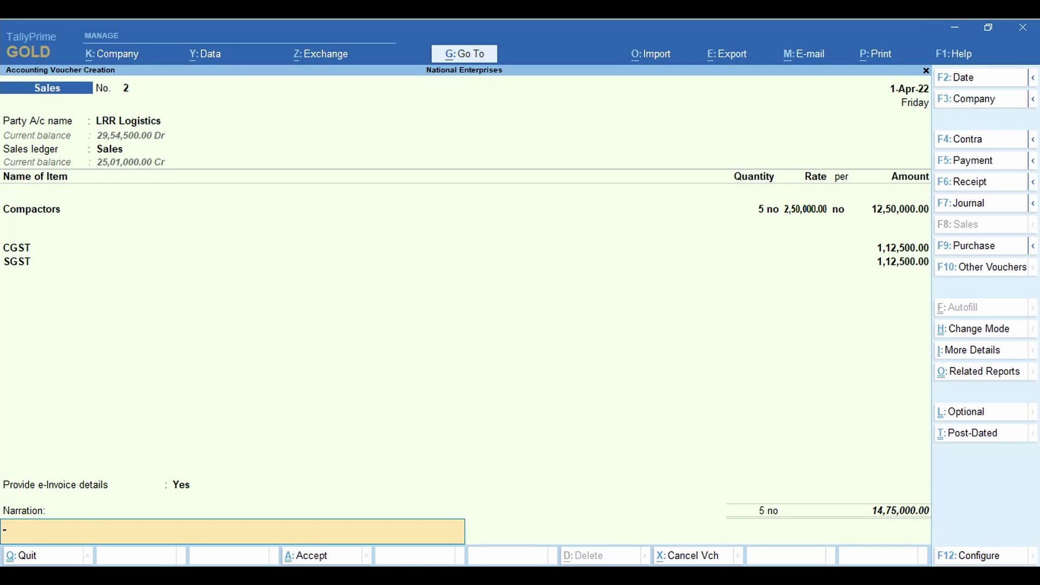
key(Return)
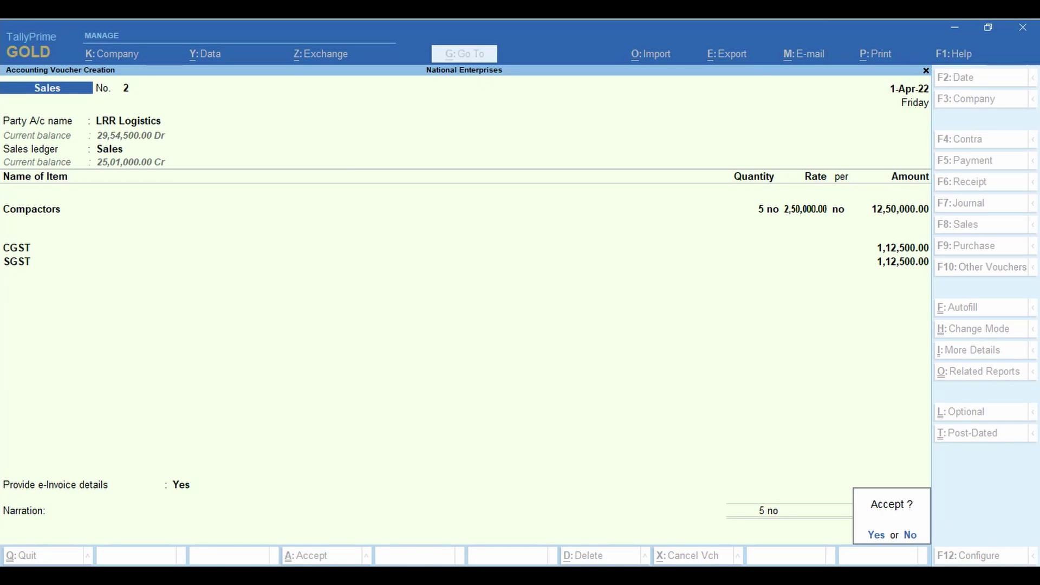
key(Return)
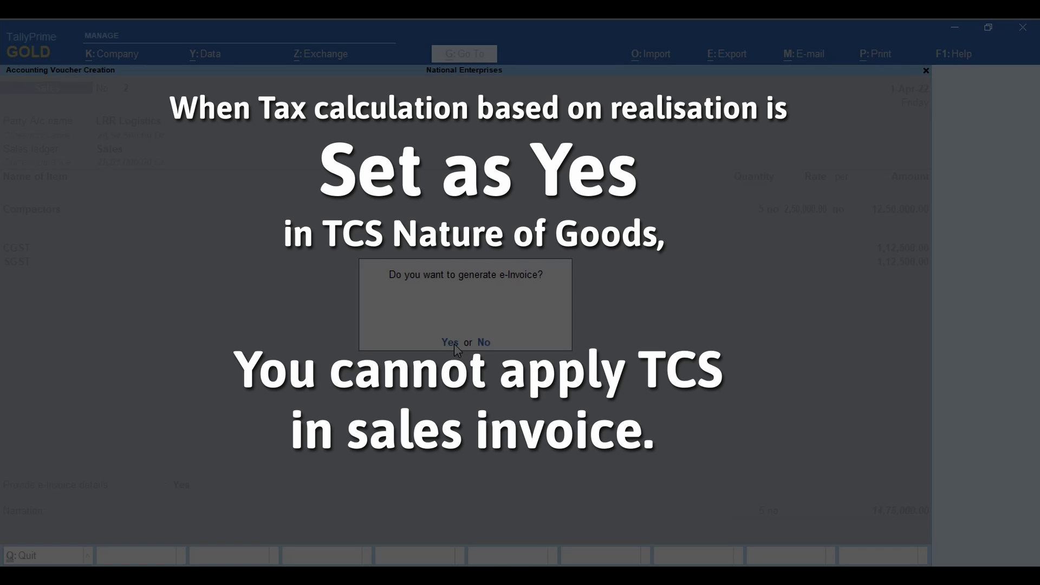
click(484, 342)
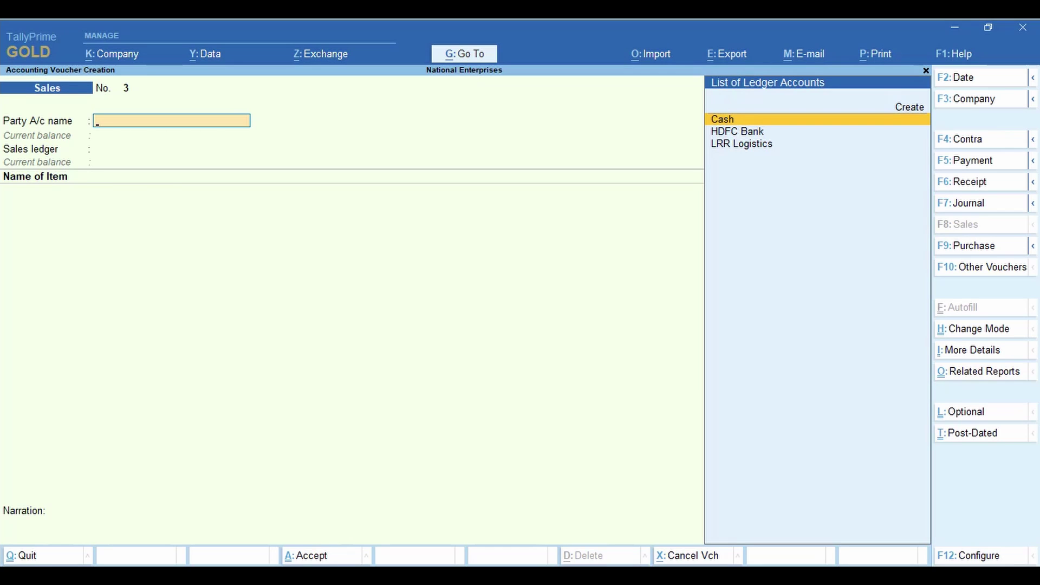
Start a receipt into HDFC Bank from LRR Logistics for 14,75,000.00
key(F6)
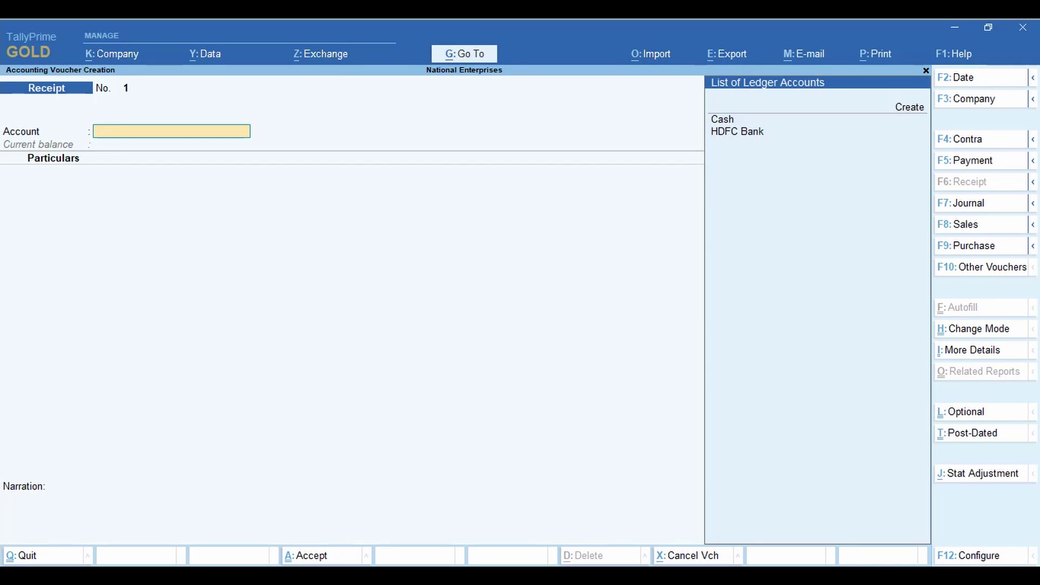
key(Down)
key(Down)
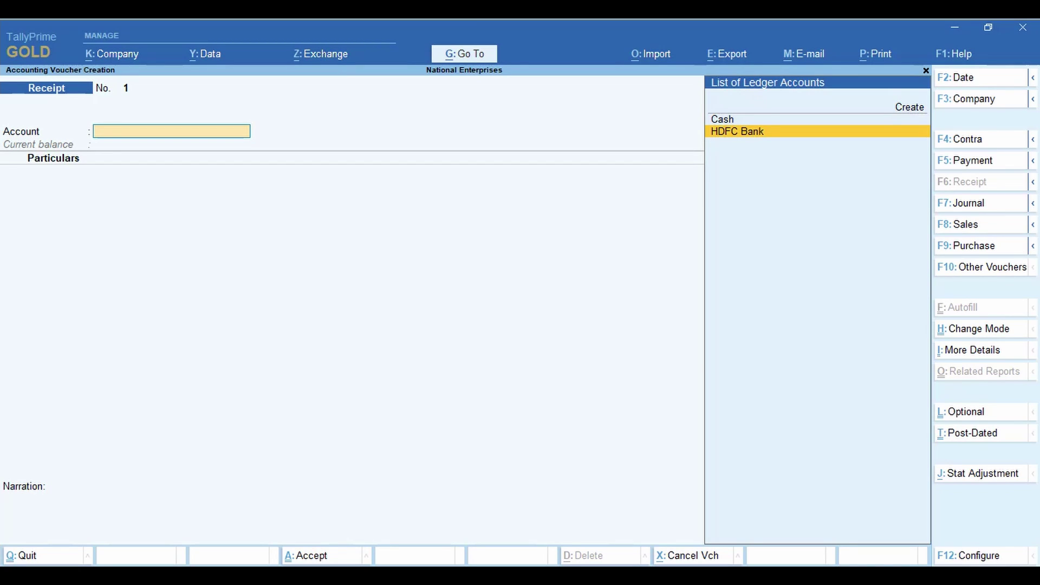
key(Return)
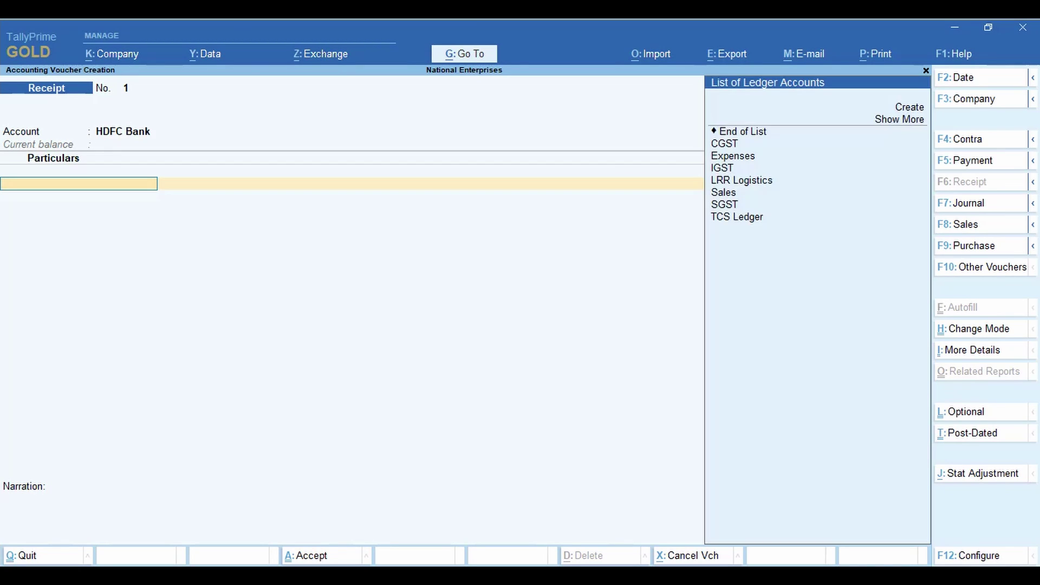
key(Down)
key(Down)
key(Down)
key(Down)
key(Down)
key(Down)
key(Down)
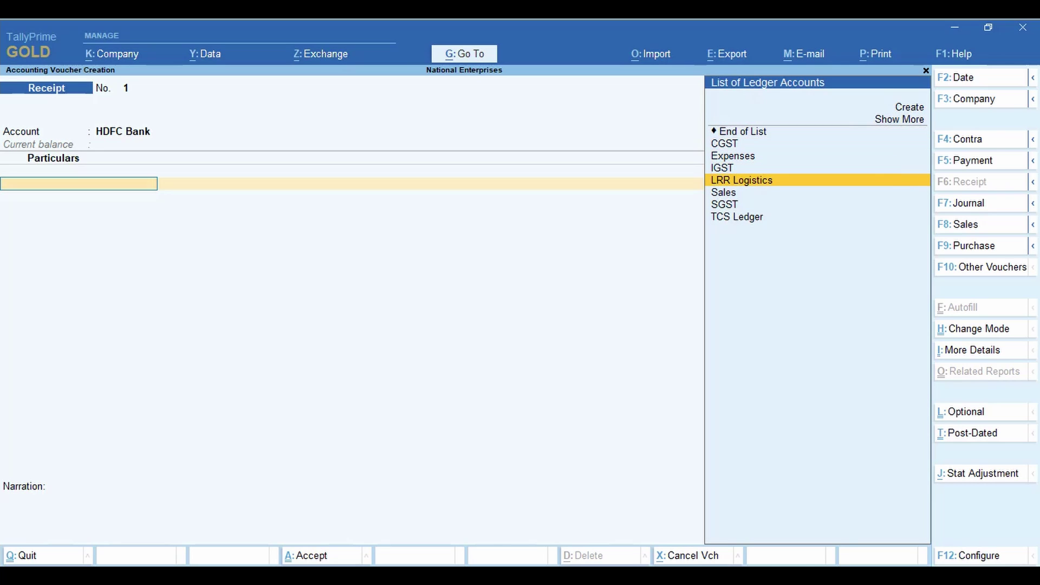
key(Return)
text(1475)
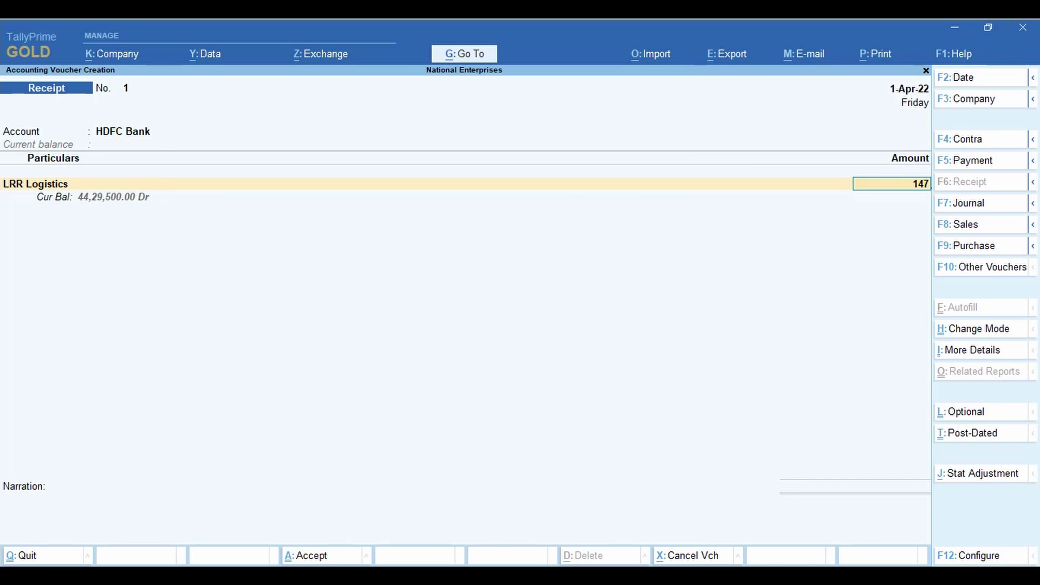
text(000)
key(Return)
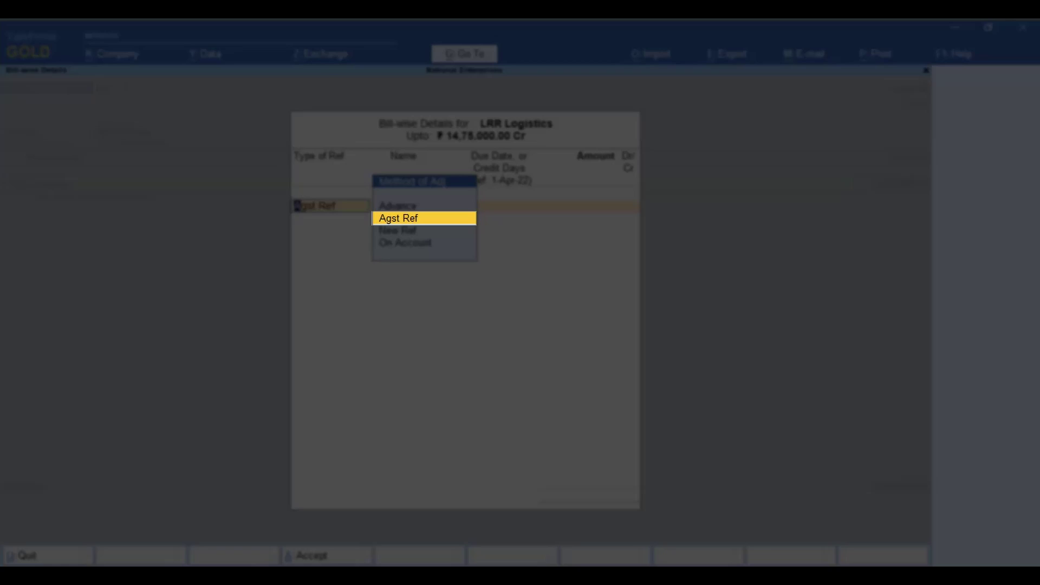
Settle the amount against pending bill 2 using Agst Ref
key(Return)
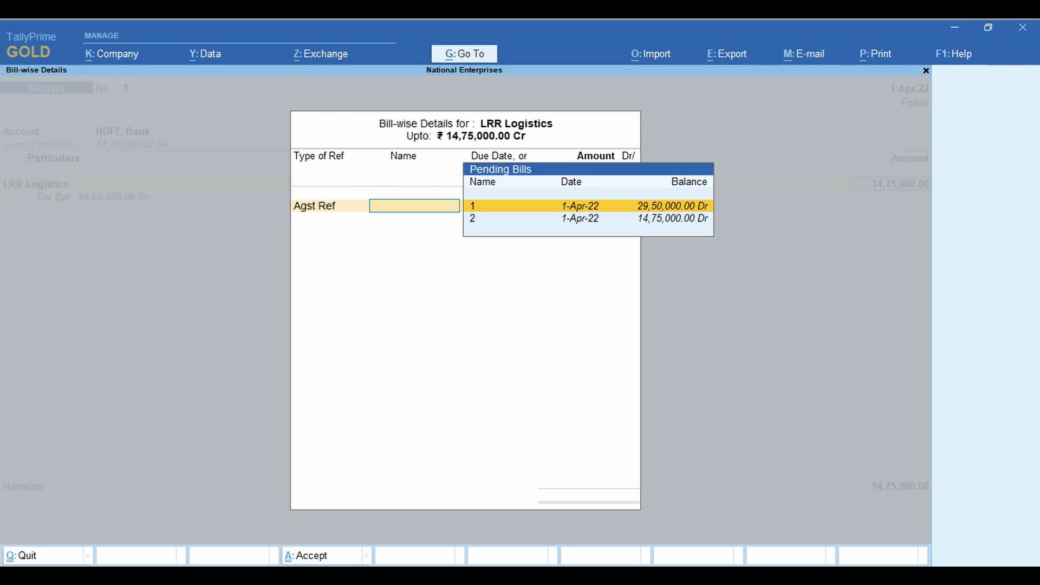
click(588, 218)
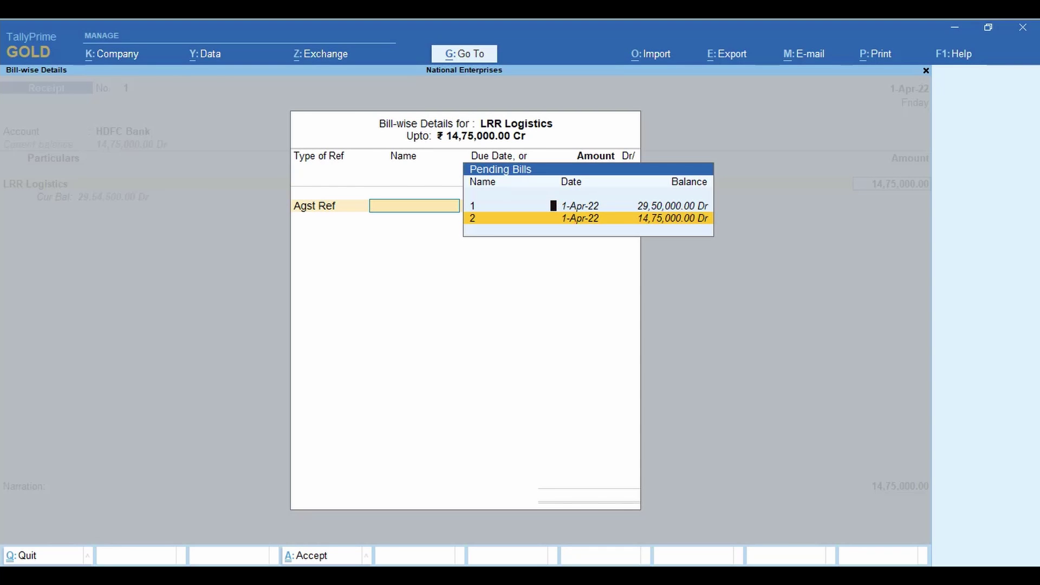
key(Return)
click(628, 206)
key(Return)
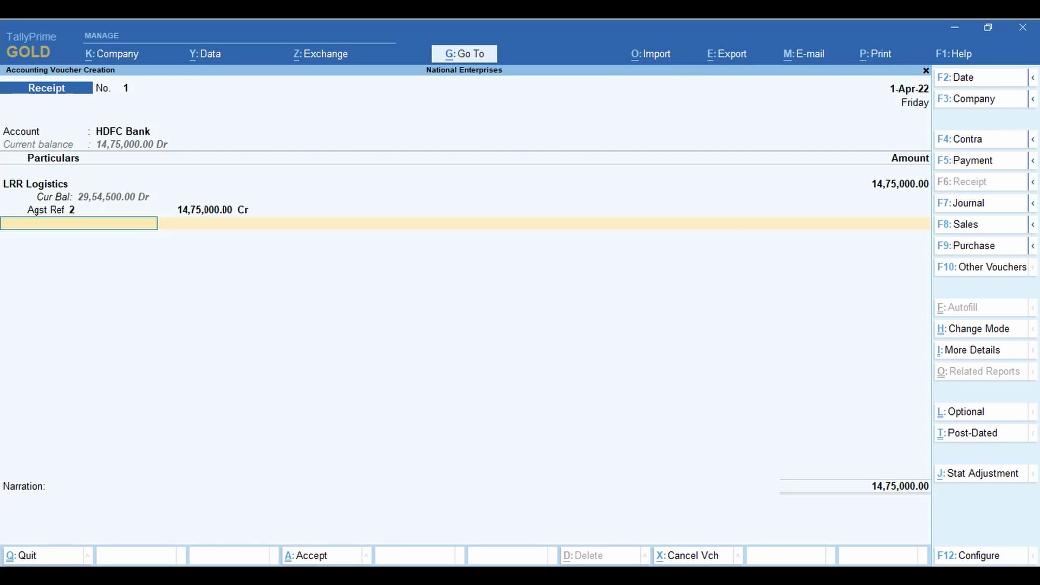
Add TCS Ledger for 1,475.00, bringing the receipt to 14,76,475.00
text(T)
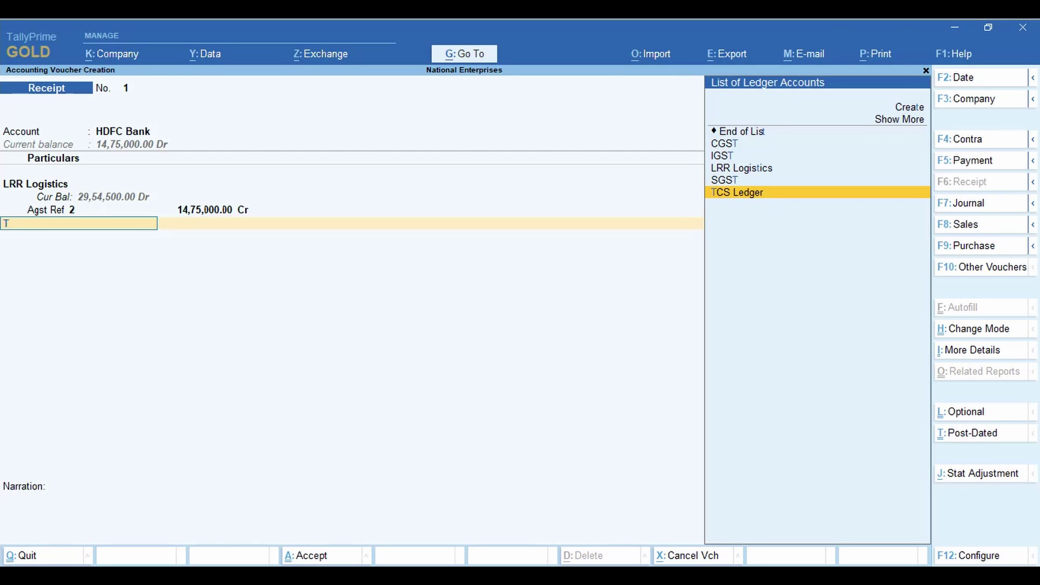
key(Return)
key(Return)
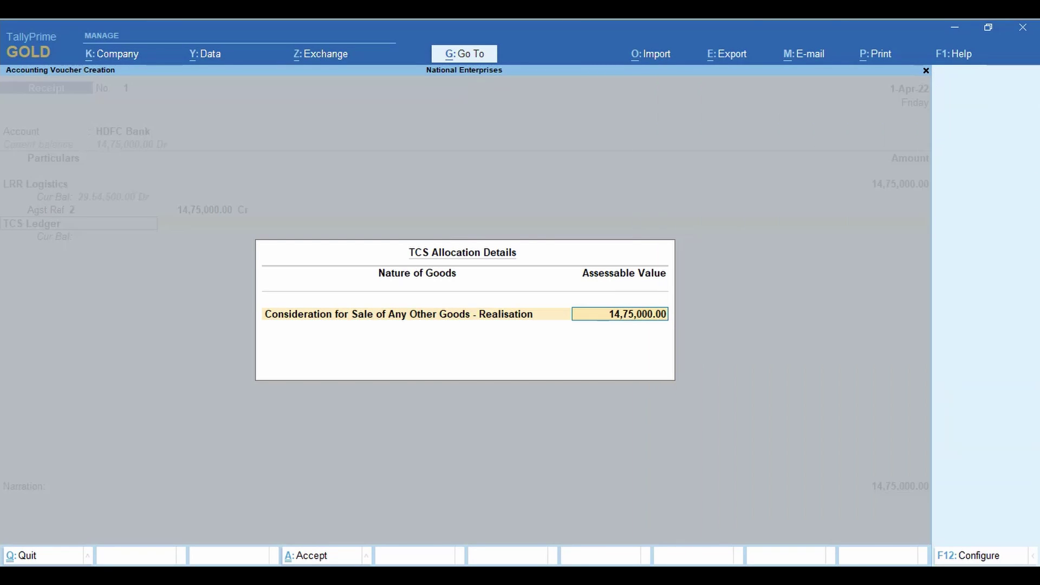
key(Return)
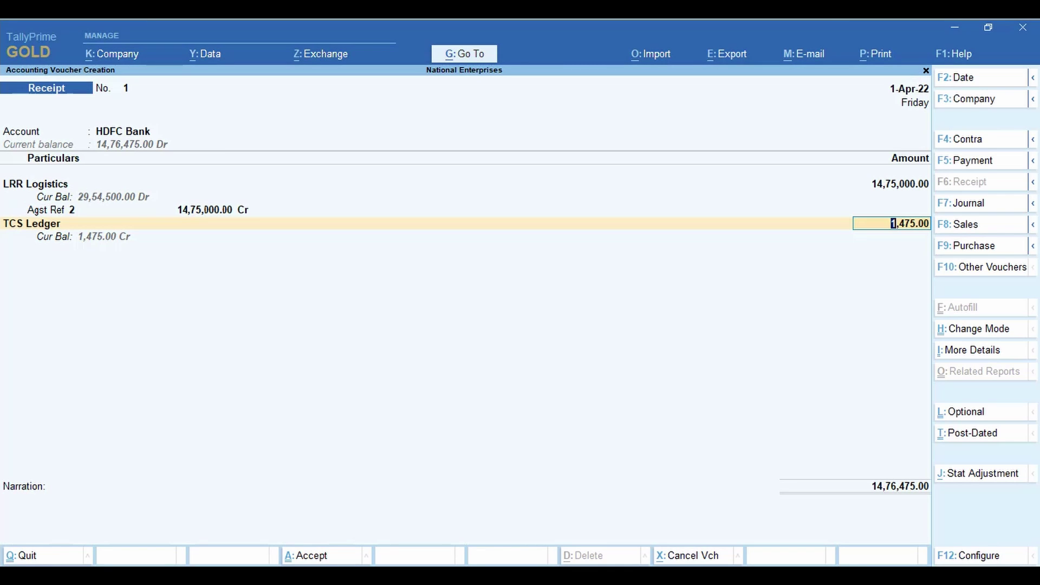
key(Return)
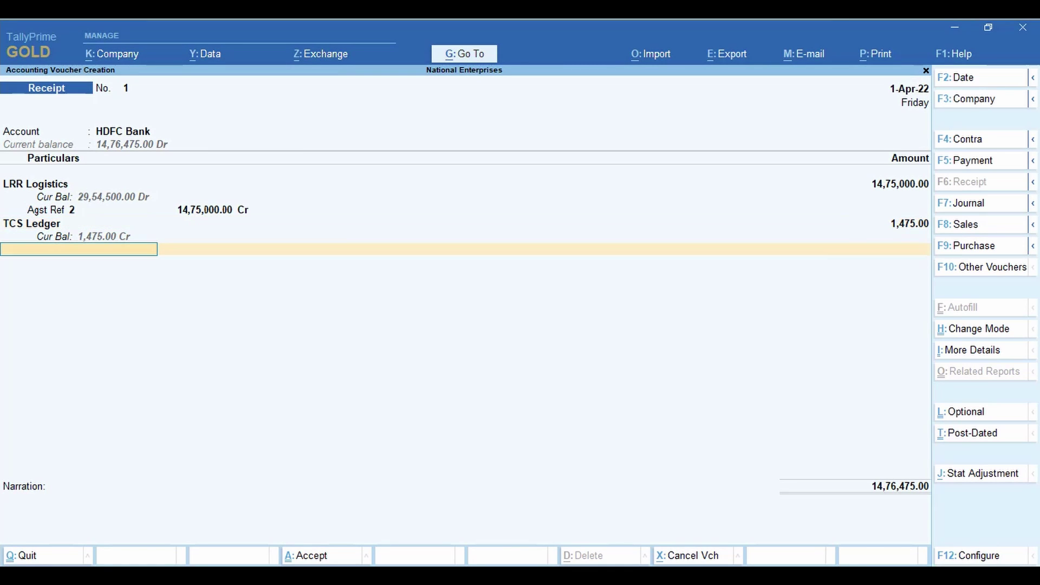
key(Return)
key(Return)
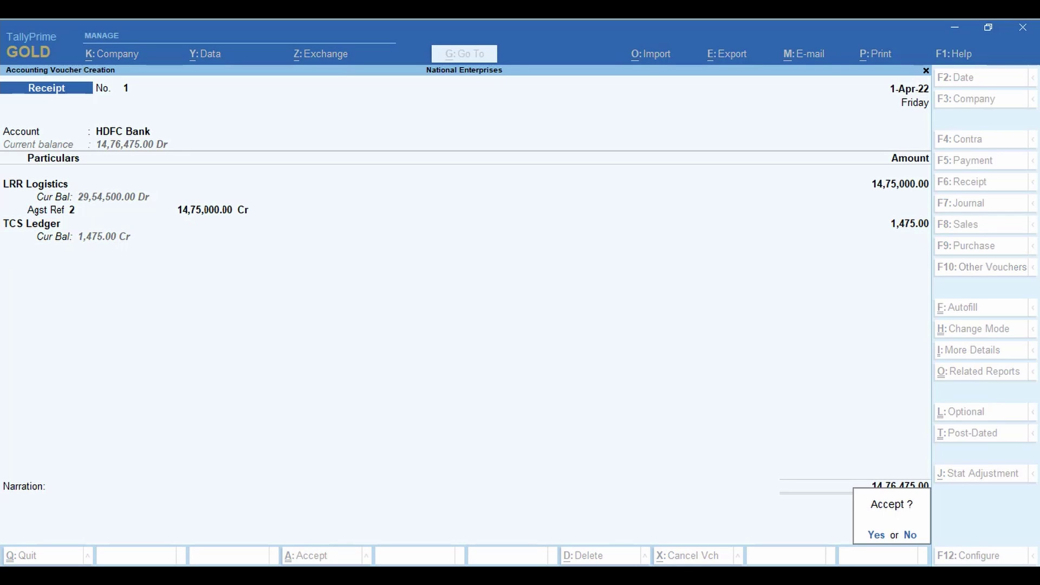